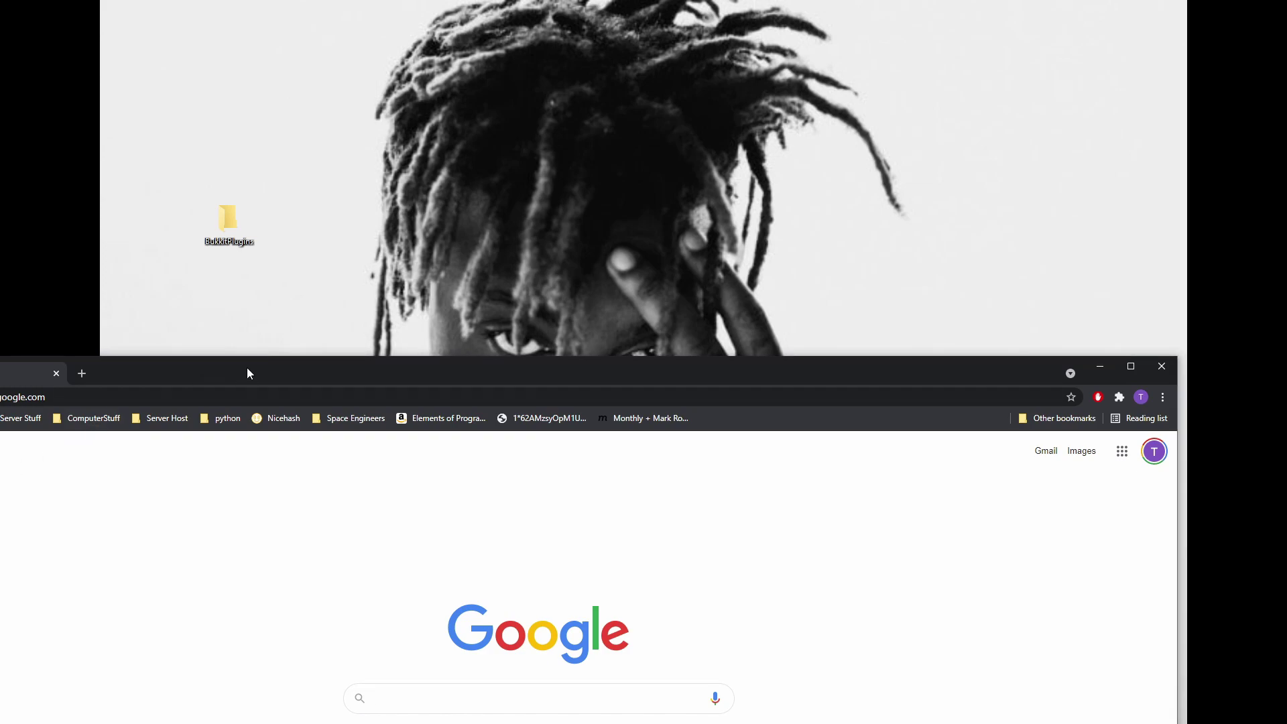
# - Maximize Chrome, search Google for 'jdk' and open the 'Java SE - Downloads | Oracle' result
pyautogui.moveTo(247, 373); pyautogui.dragTo(322, 3)
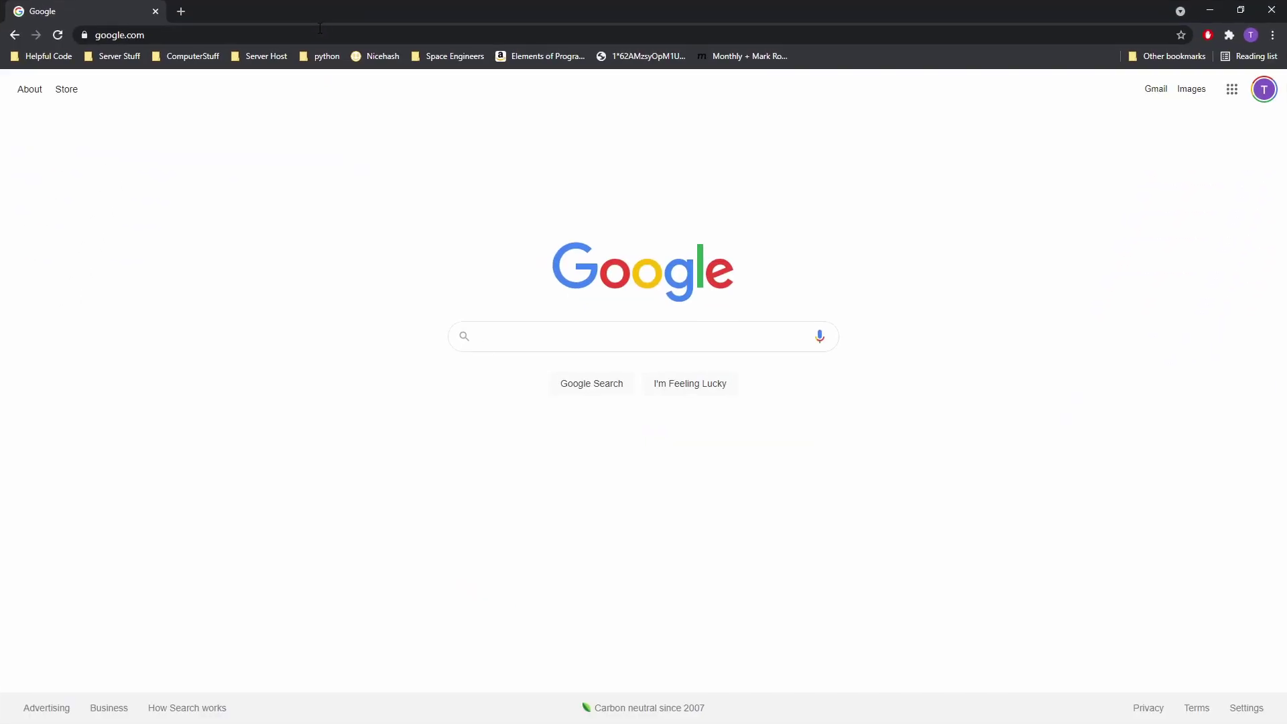
pyautogui.click(519, 331)
pyautogui.write('jdk')
pyautogui.press('Return')
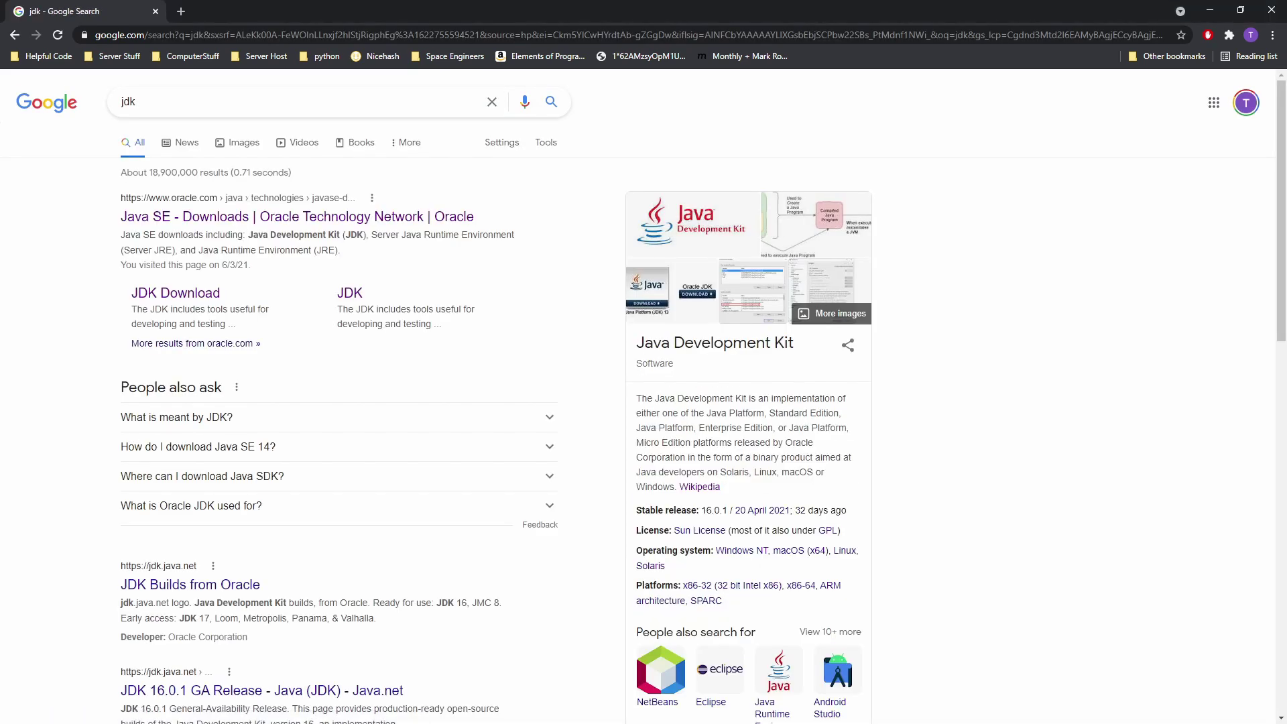
pyautogui.click(203, 222)
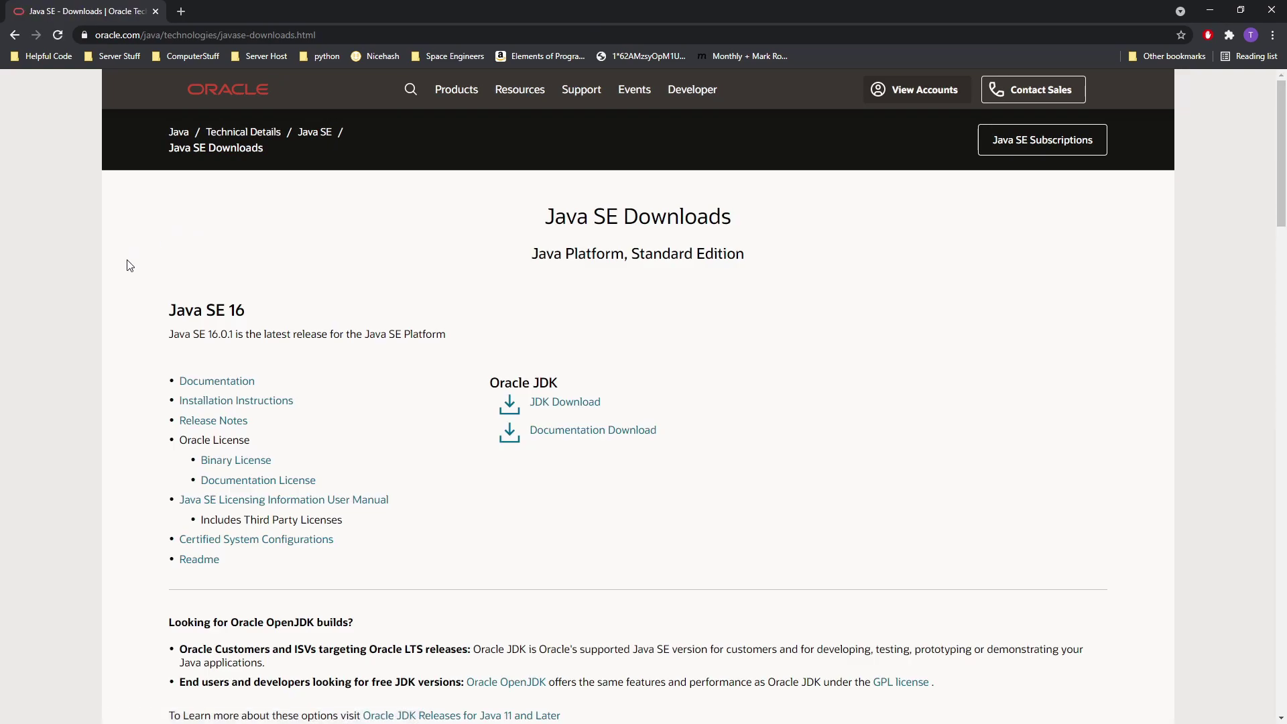
# - Open the Java SE 11 JDK download page
pyautogui.scroll(-6, 129, 265)
pyautogui.scroll(-3, 130, 265)
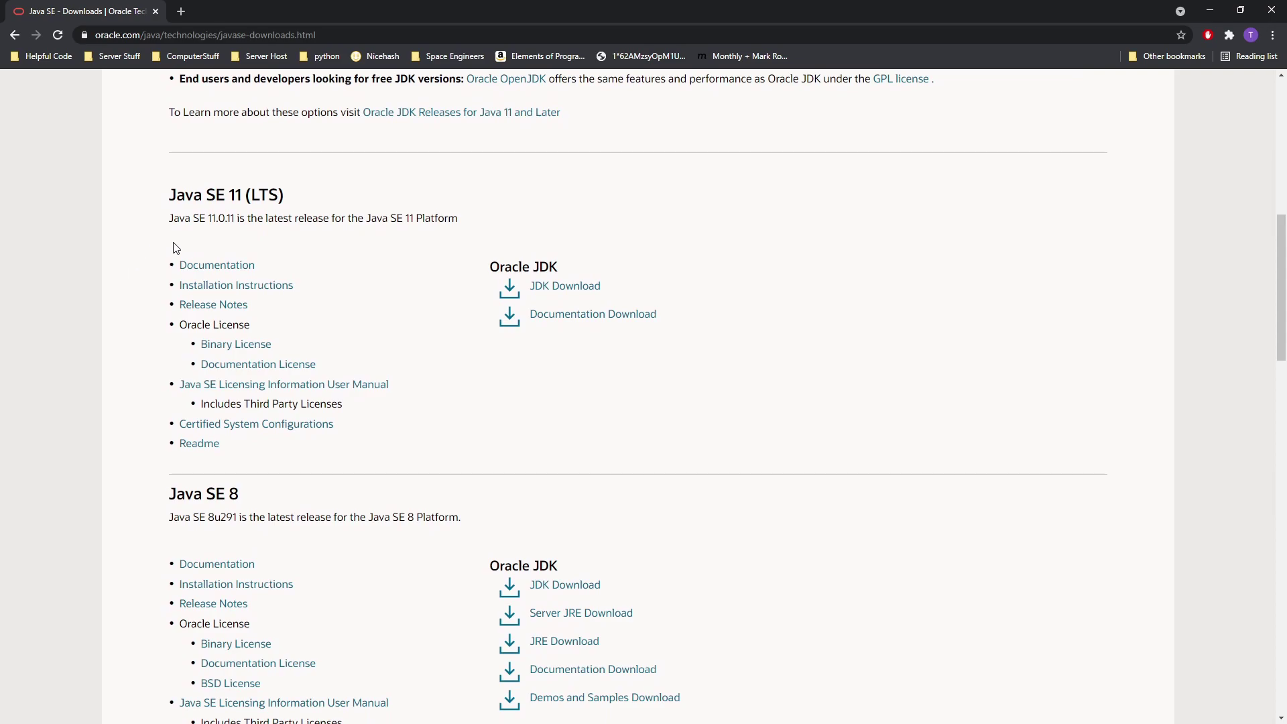
pyautogui.click(542, 289)
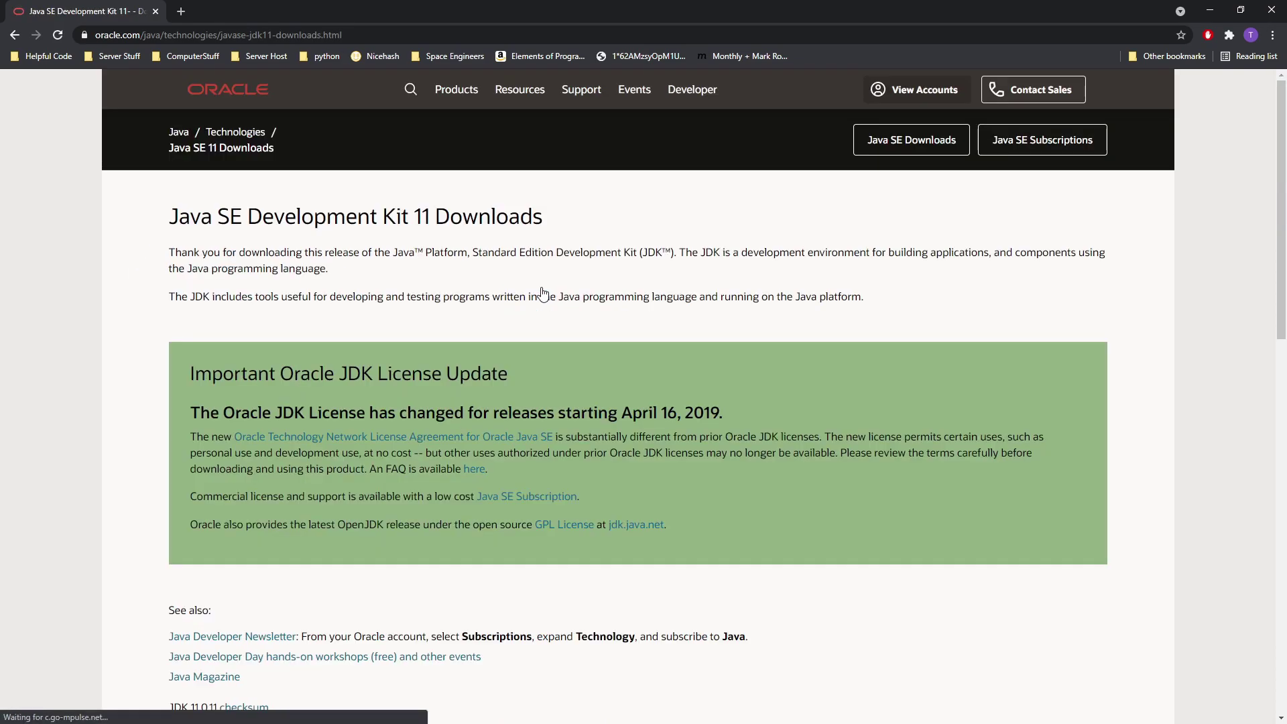
# - Pick the jdk-11.0.11_windows-x64_bin.exe installer and accept the Oracle license agreement
pyautogui.scroll(-9, 542, 290)
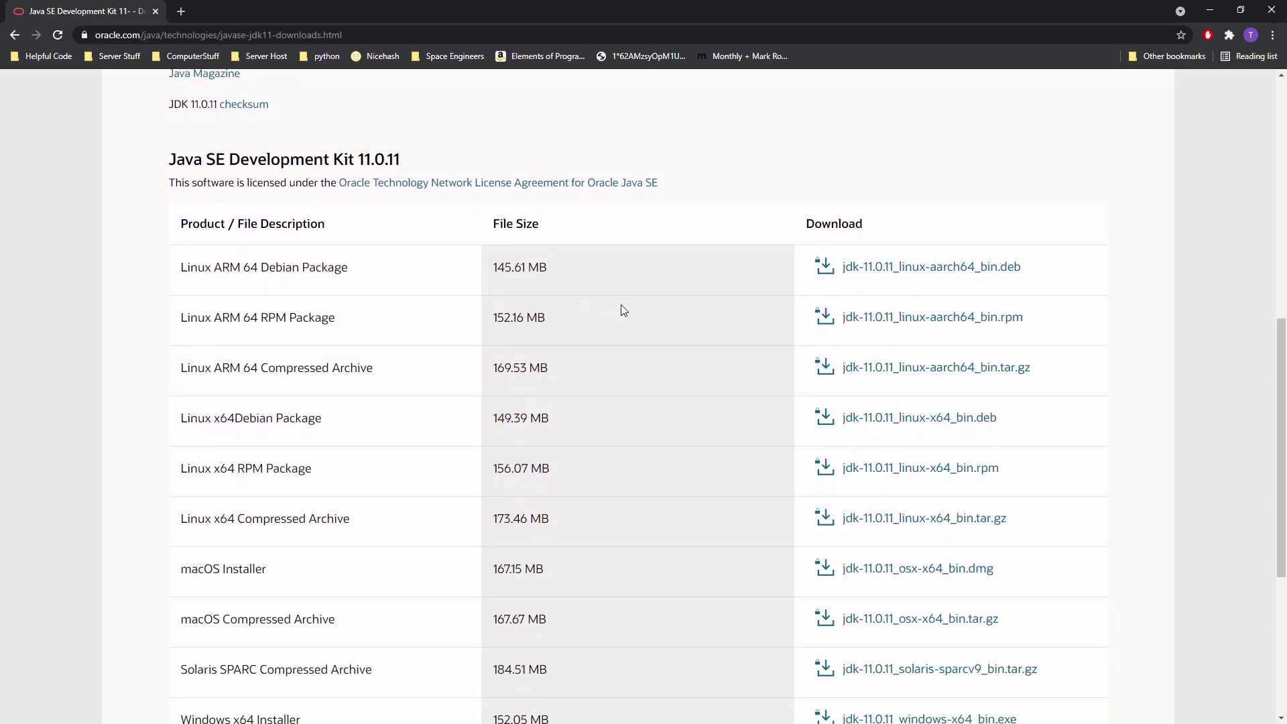
pyautogui.scroll(-4, 621, 310)
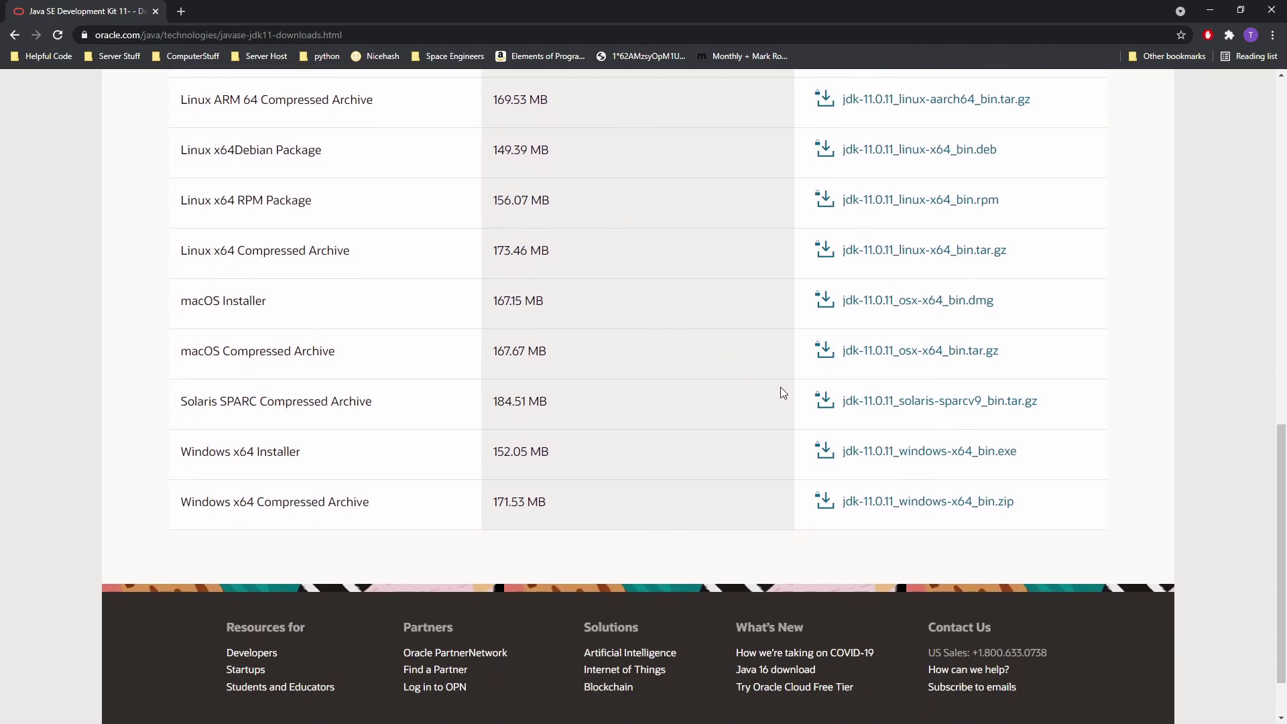
pyautogui.click(891, 457)
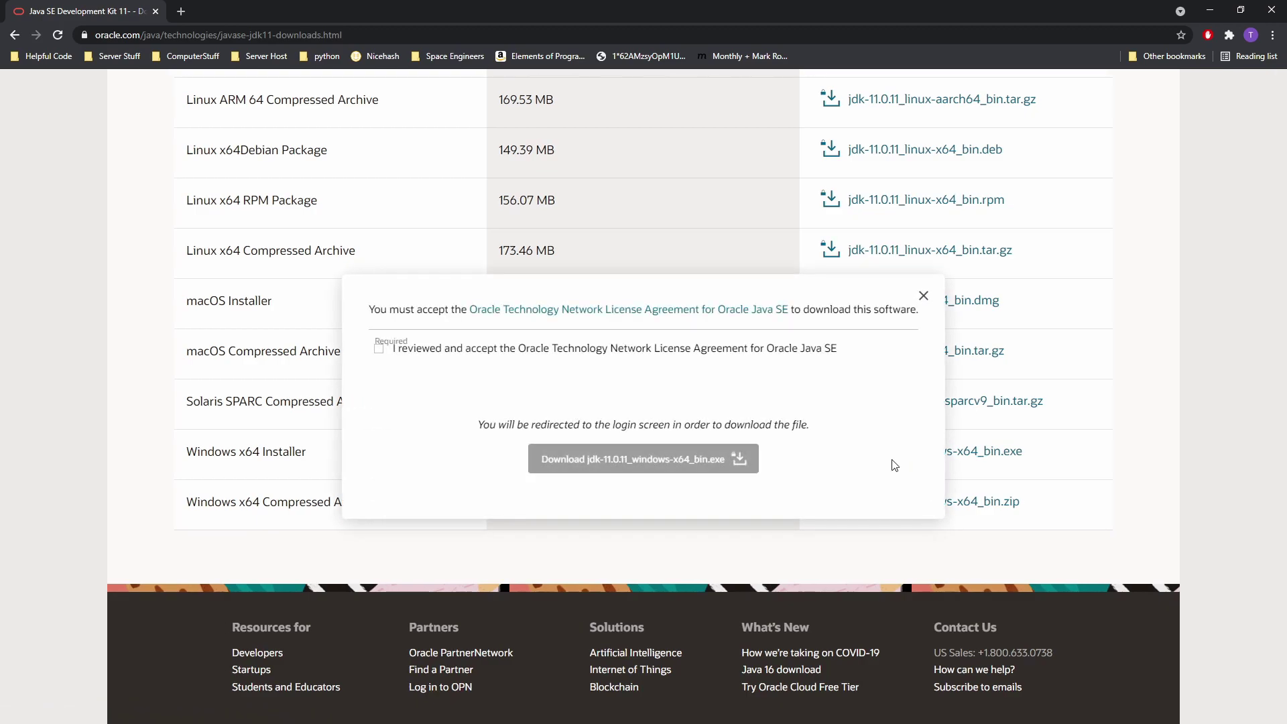
pyautogui.click(378, 349)
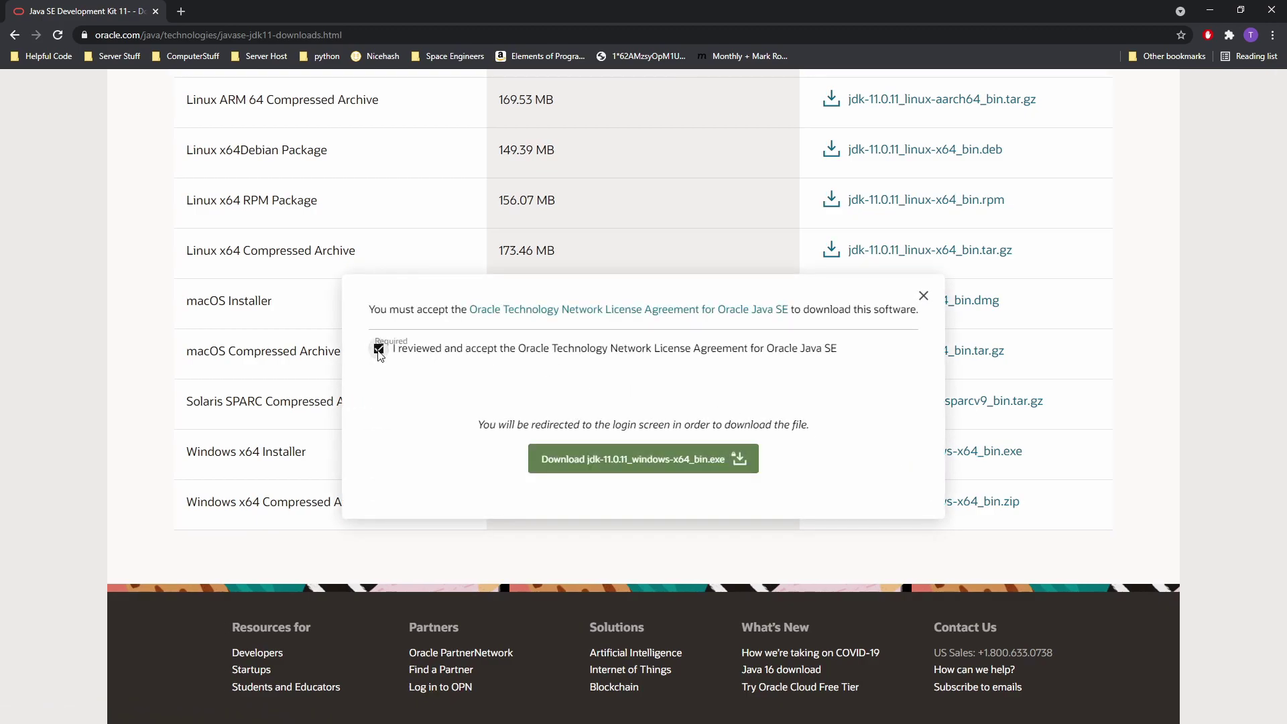
# - Start the download and begin a new Oracle account with an e-mail address and suggested password
pyautogui.click(547, 473)
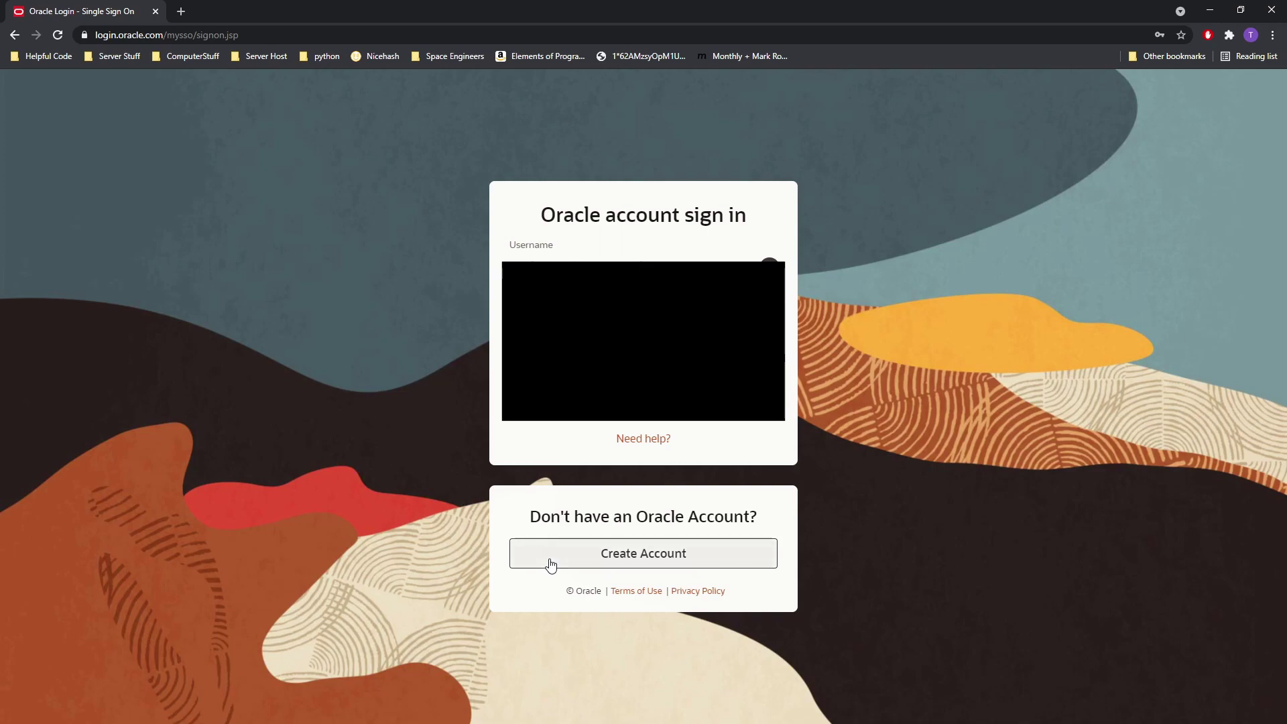
pyautogui.click(575, 554)
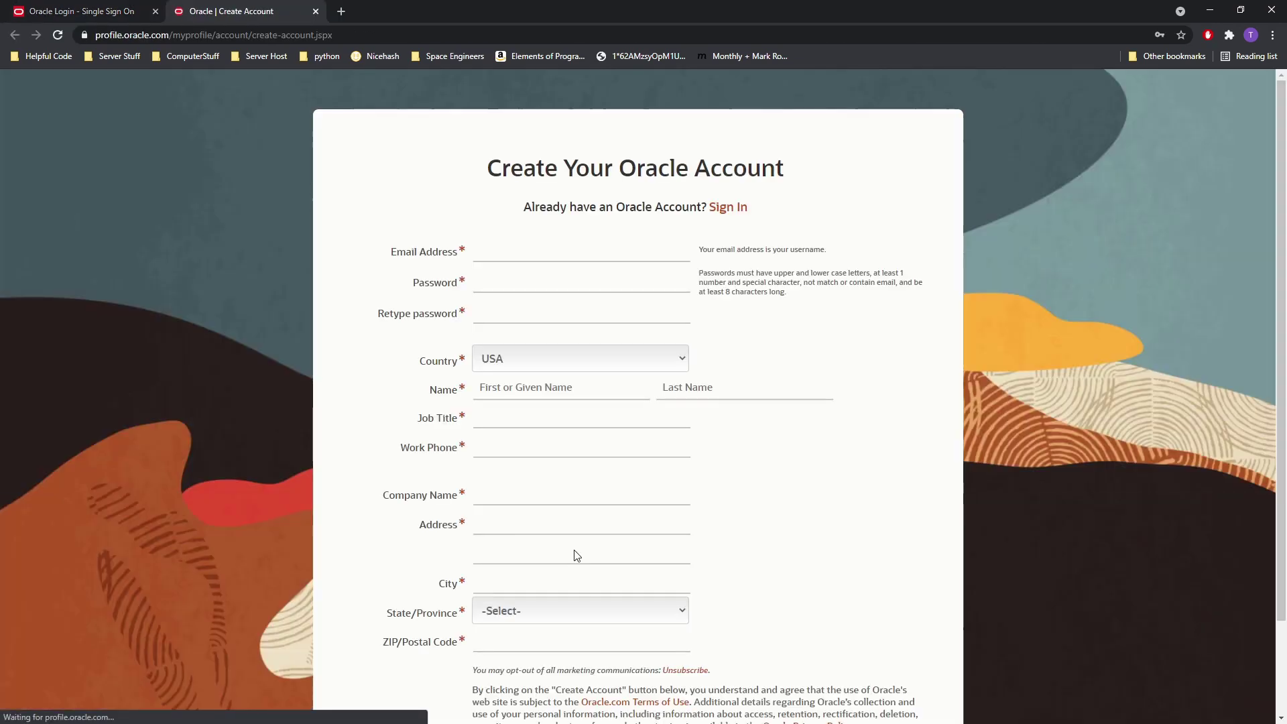
pyautogui.click(520, 252)
pyautogui.write('myemail@email.com')
pyautogui.press('Tab')
pyautogui.click(583, 335)
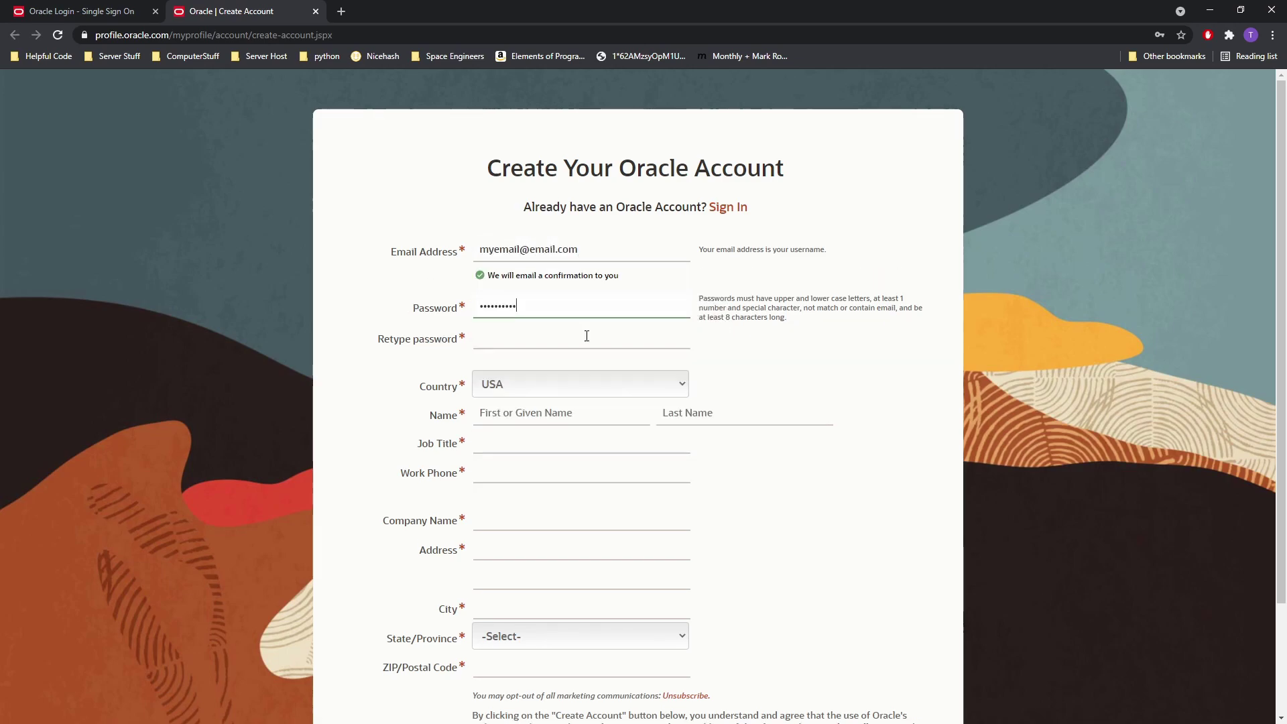
pyautogui.scroll(-1, 583, 335)
# - Enter first and last name, job title 'Programmer', work phone, company name, street address and city
pyautogui.click(584, 368)
pyautogui.write('Mclovin')
pyautogui.press('Tab')
pyautogui.write('Dev')
pyautogui.press('Tab')
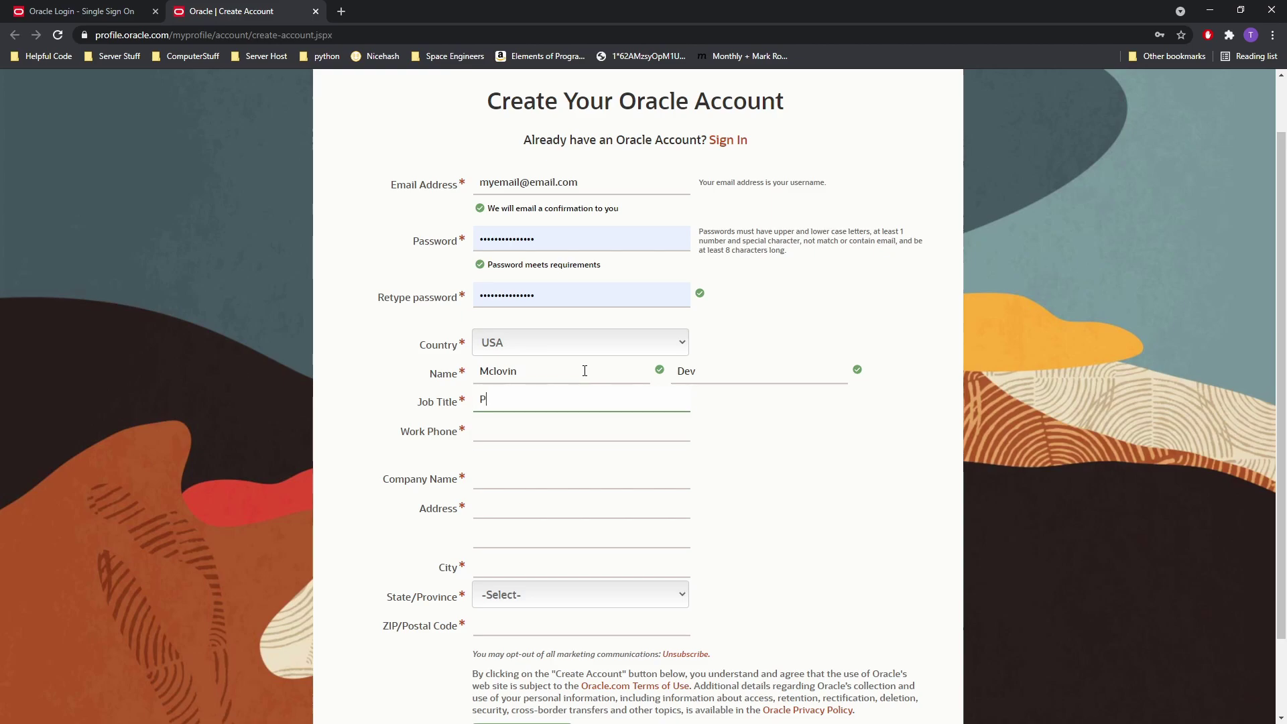
pyautogui.write('Programmer')
pyautogui.press('Tab')
pyautogui.write('5555555')
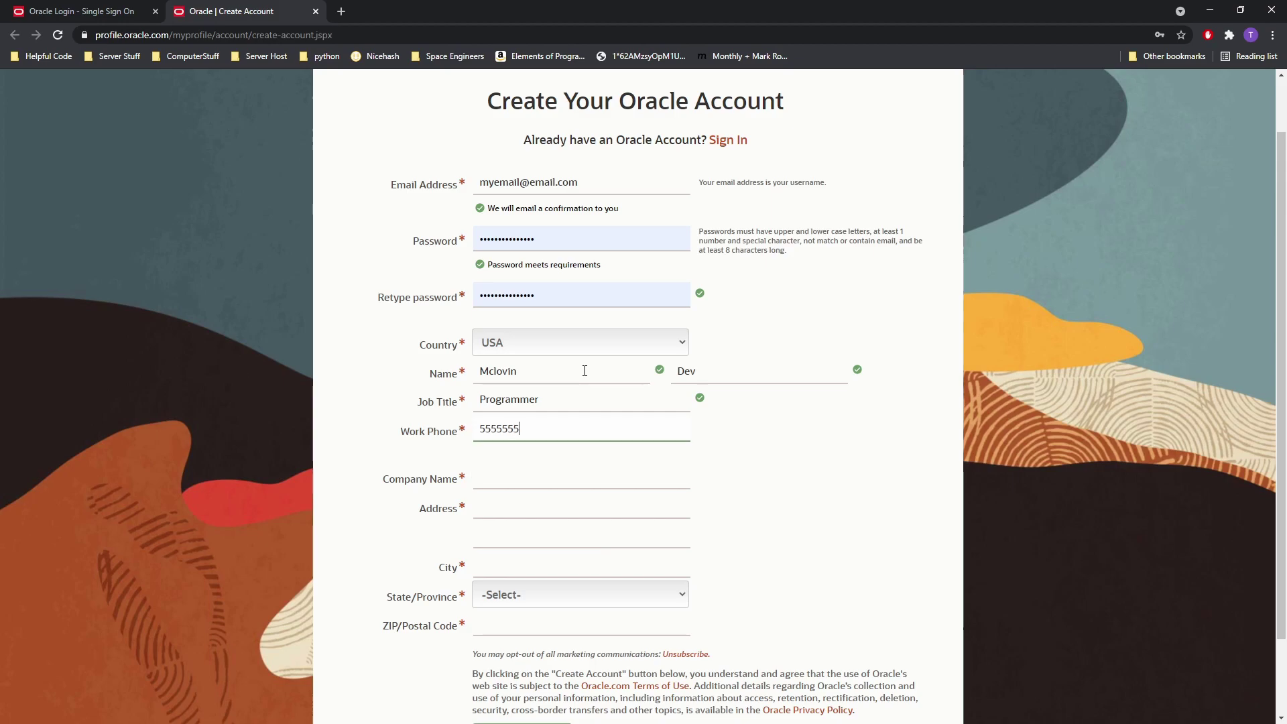
pyautogui.press('Tab')
pyautogui.write('Bukkit Plugins')
pyautogui.press('Tab')
pyautogui.write('123 Bukkit Plugin Ave.')
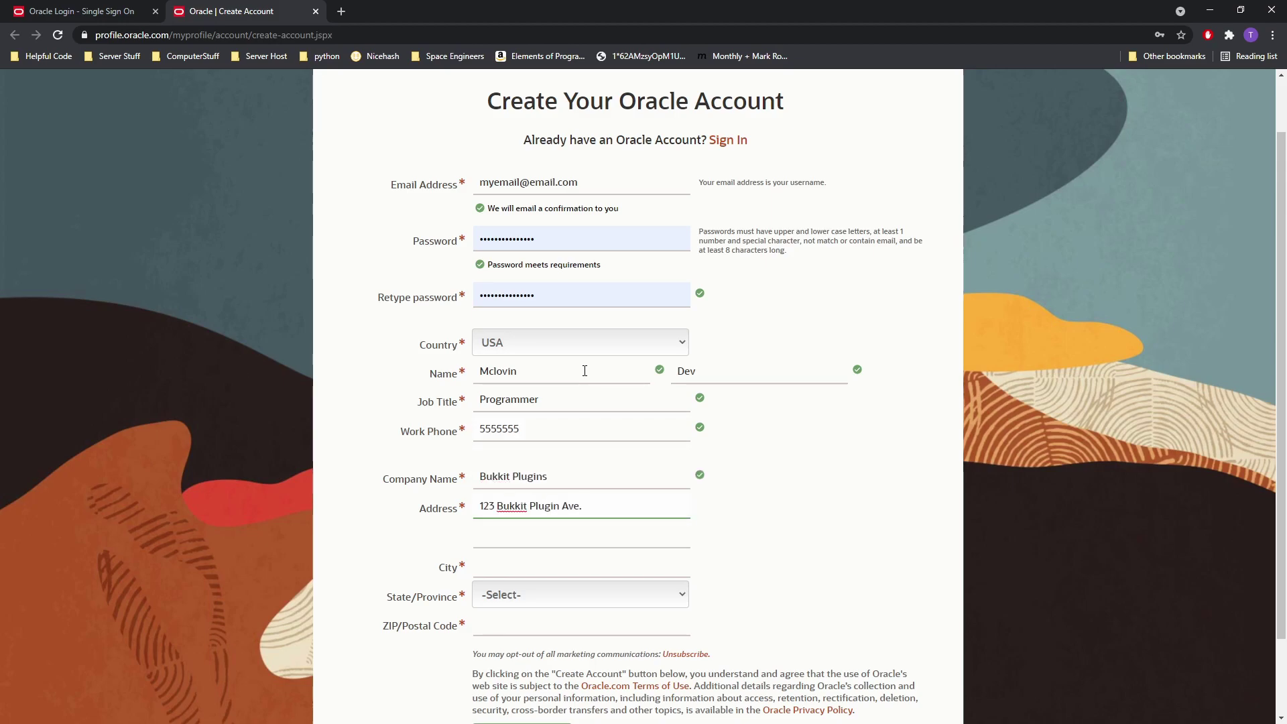
pyautogui.press('Tab')
pyautogui.press('Tab')
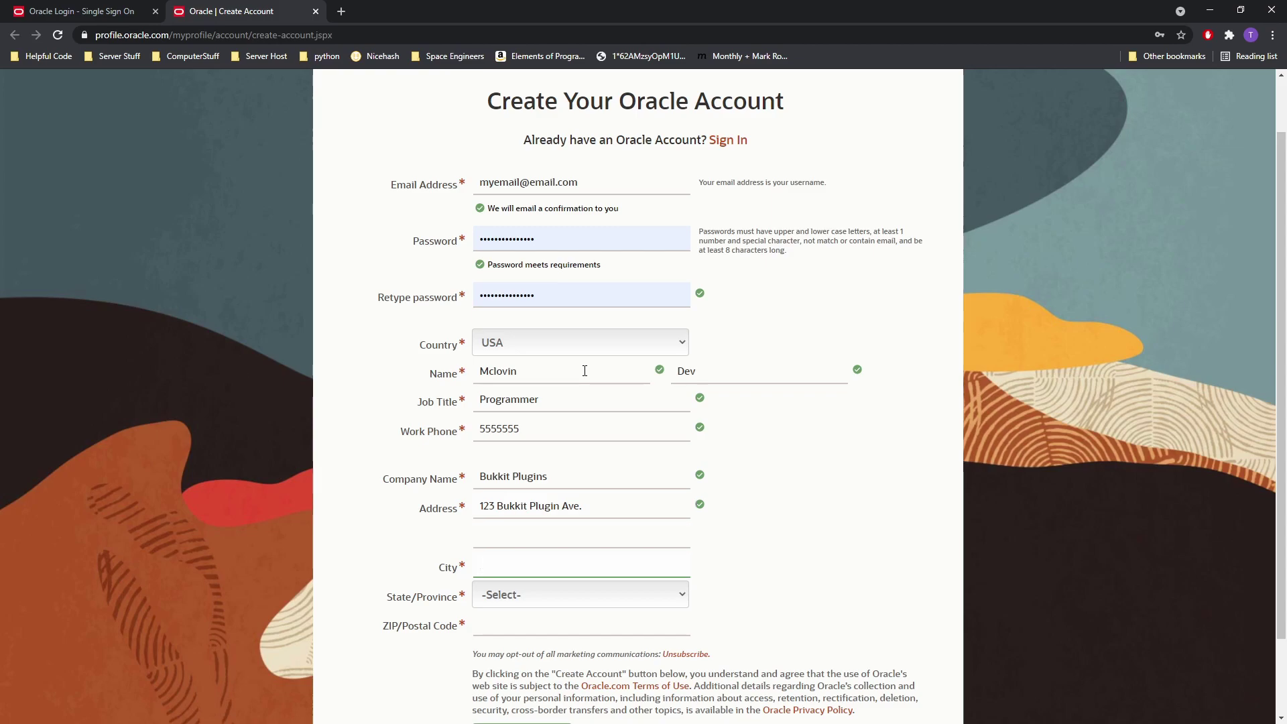
pyautogui.write('Joe momma')
# - Choose the state, enter the ZIP code, submit the registration and sign in to Oracle
pyautogui.scroll(-2, 584, 402)
pyautogui.click(580, 501)
pyautogui.click(509, 327)
pyautogui.click(515, 536)
pyautogui.write('45780')
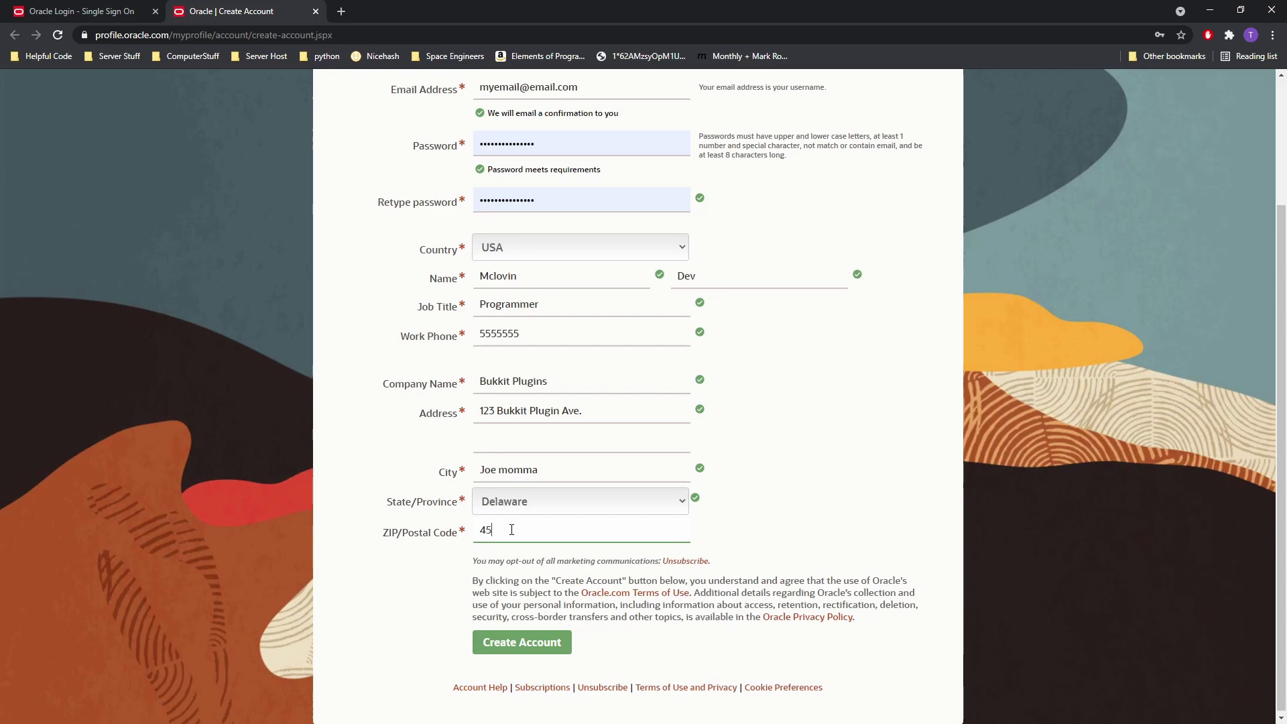
pyautogui.click(530, 647)
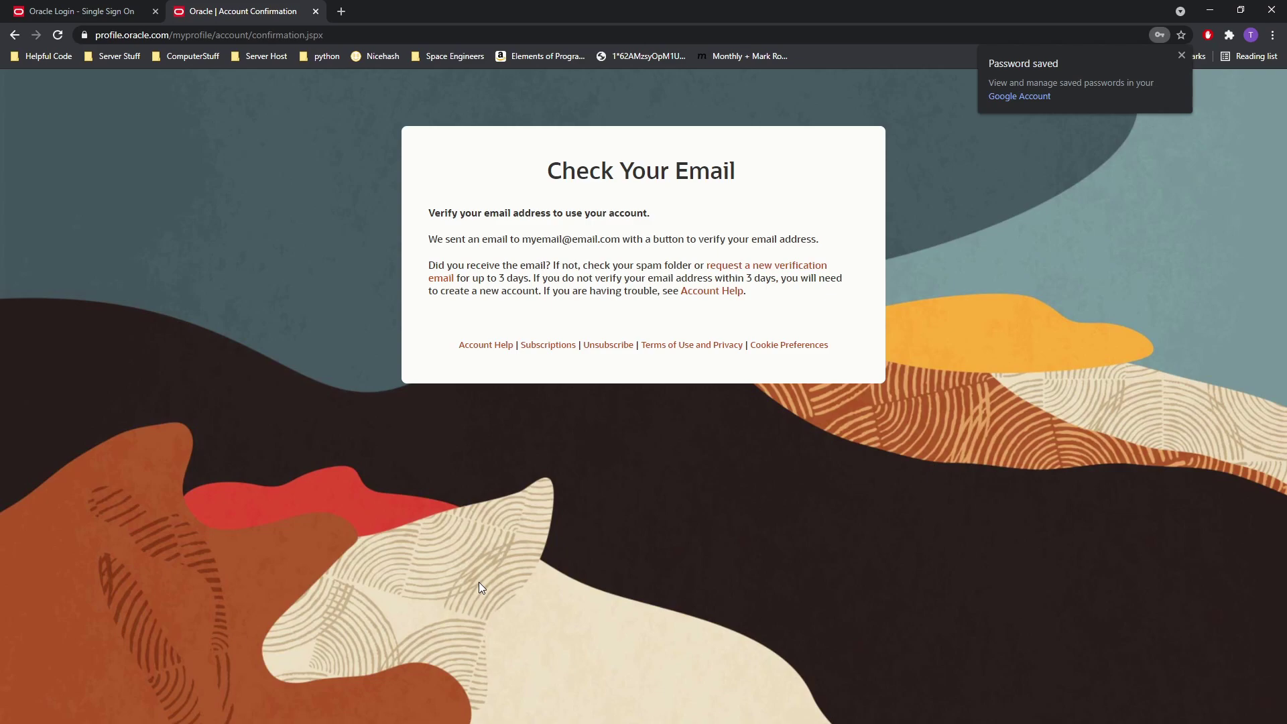
pyautogui.hotkey('ctrl', 'w')
pyautogui.click(557, 400)
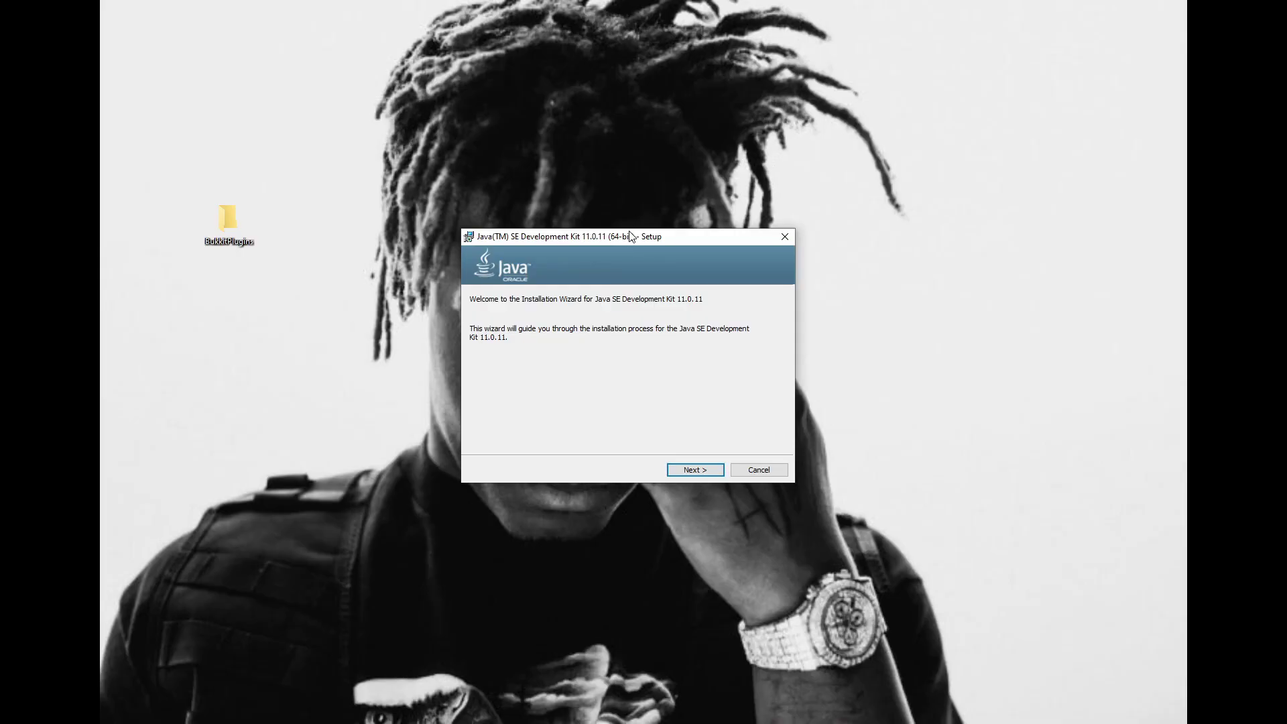
# - Install JDK 11.0.11 (64-bit) with the default features and close the finished installer
pyautogui.moveTo(630, 231); pyautogui.dragTo(696, 191)
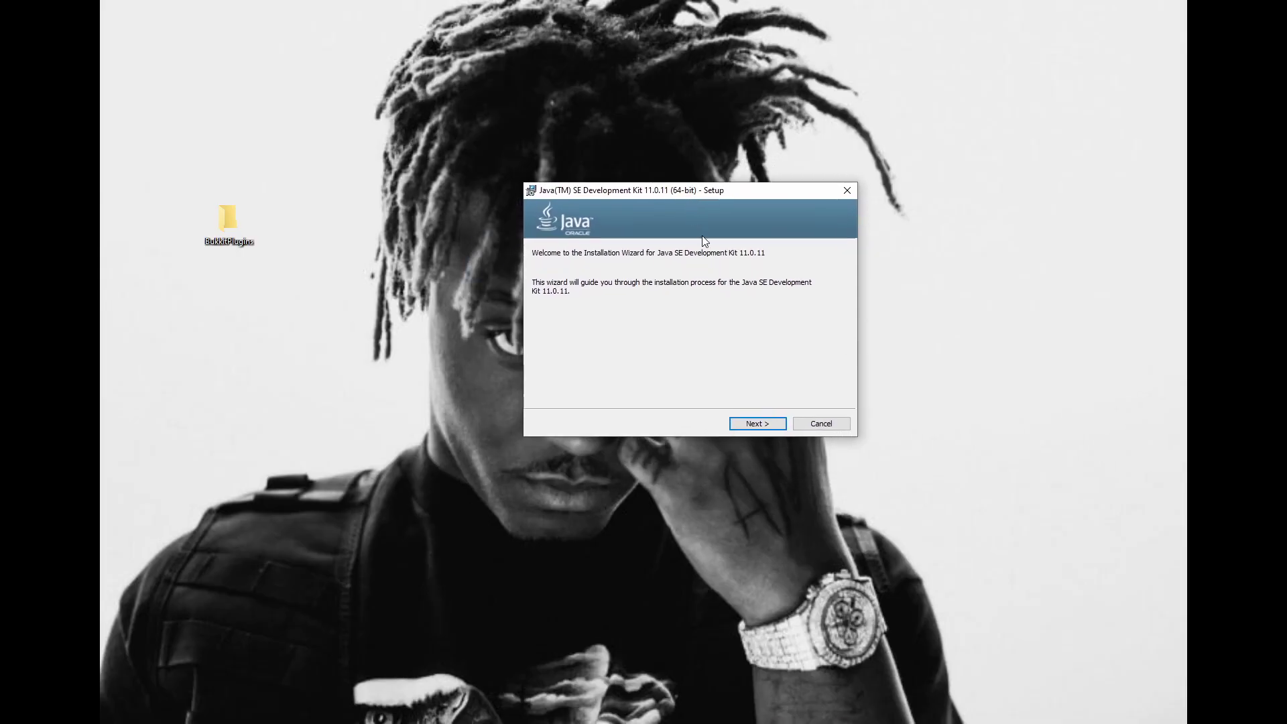
pyautogui.click(755, 424)
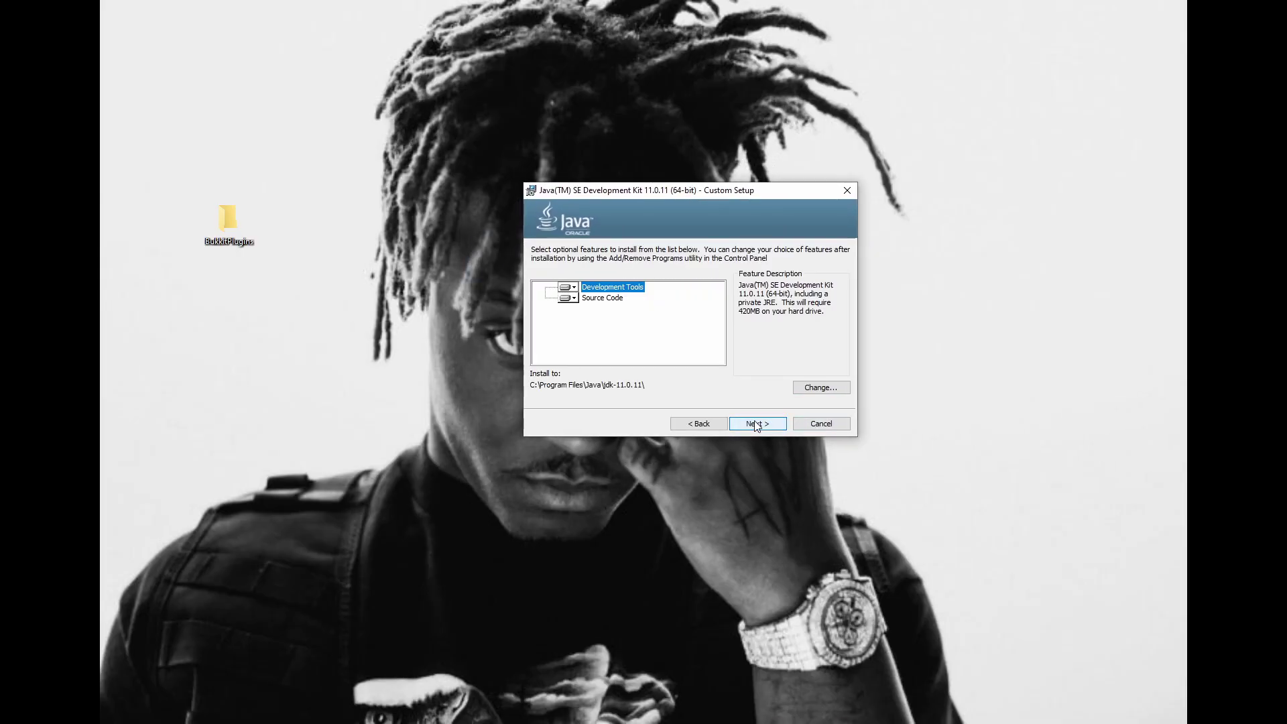
pyautogui.click(756, 425)
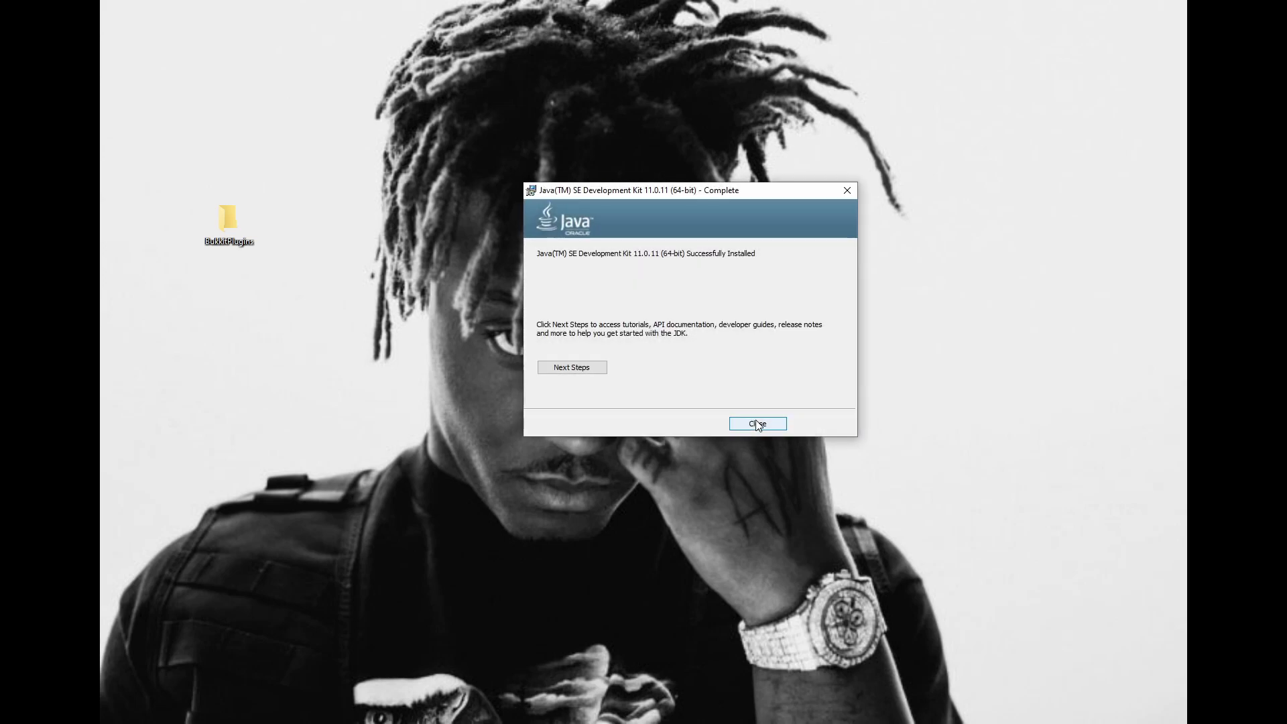
pyautogui.click(756, 424)
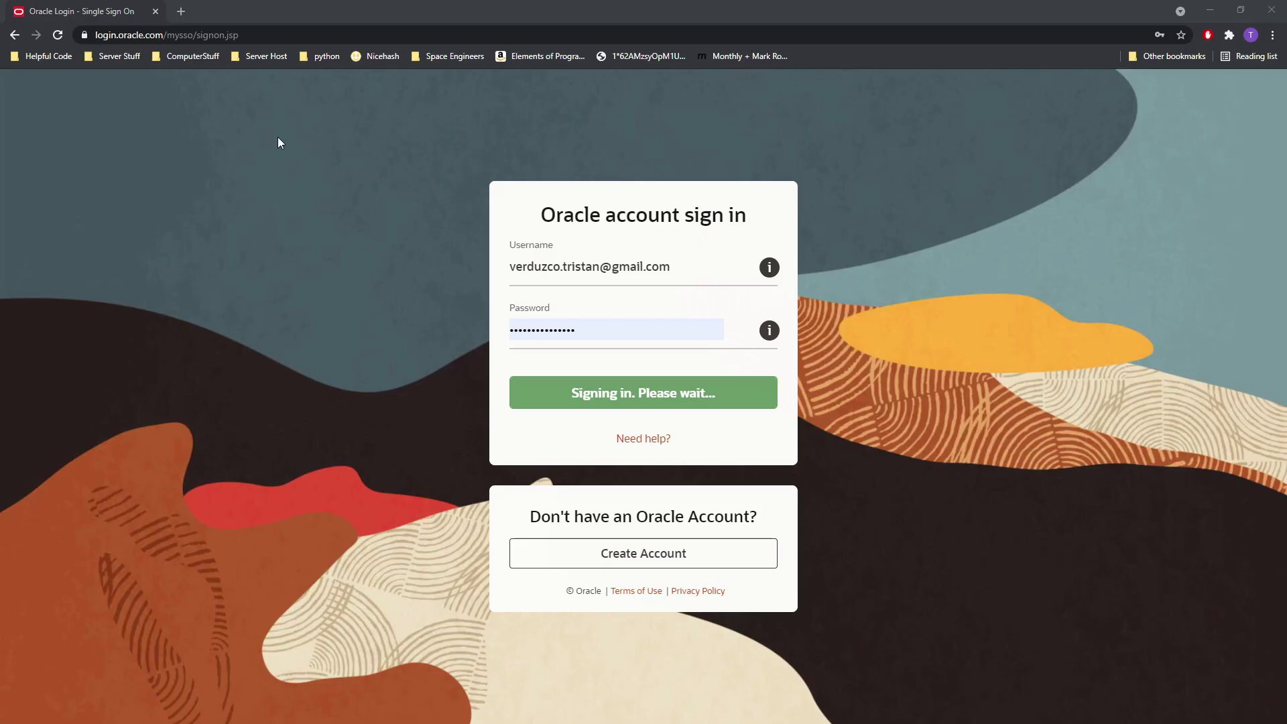
# - Search the web for 'intellij' and open the JetBrains IntelliJ IDEA page
pyautogui.click(286, 35)
pyautogui.write('intellij')
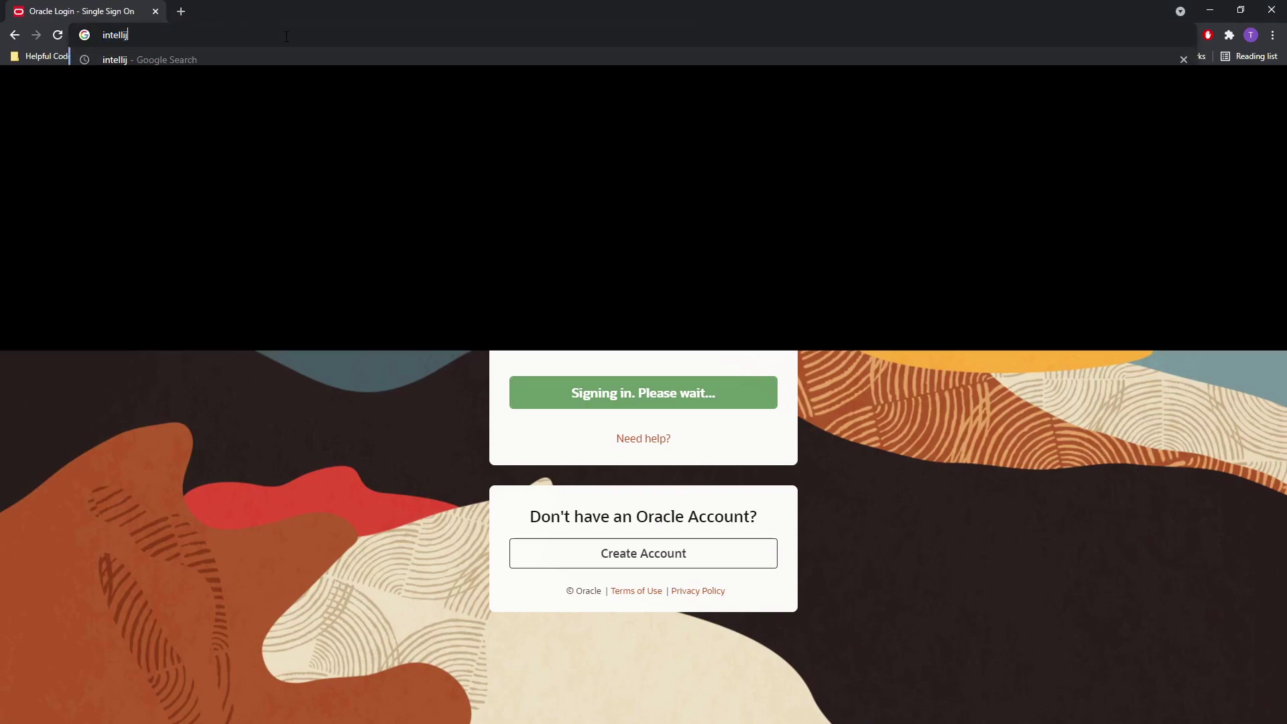
pyautogui.press('Return')
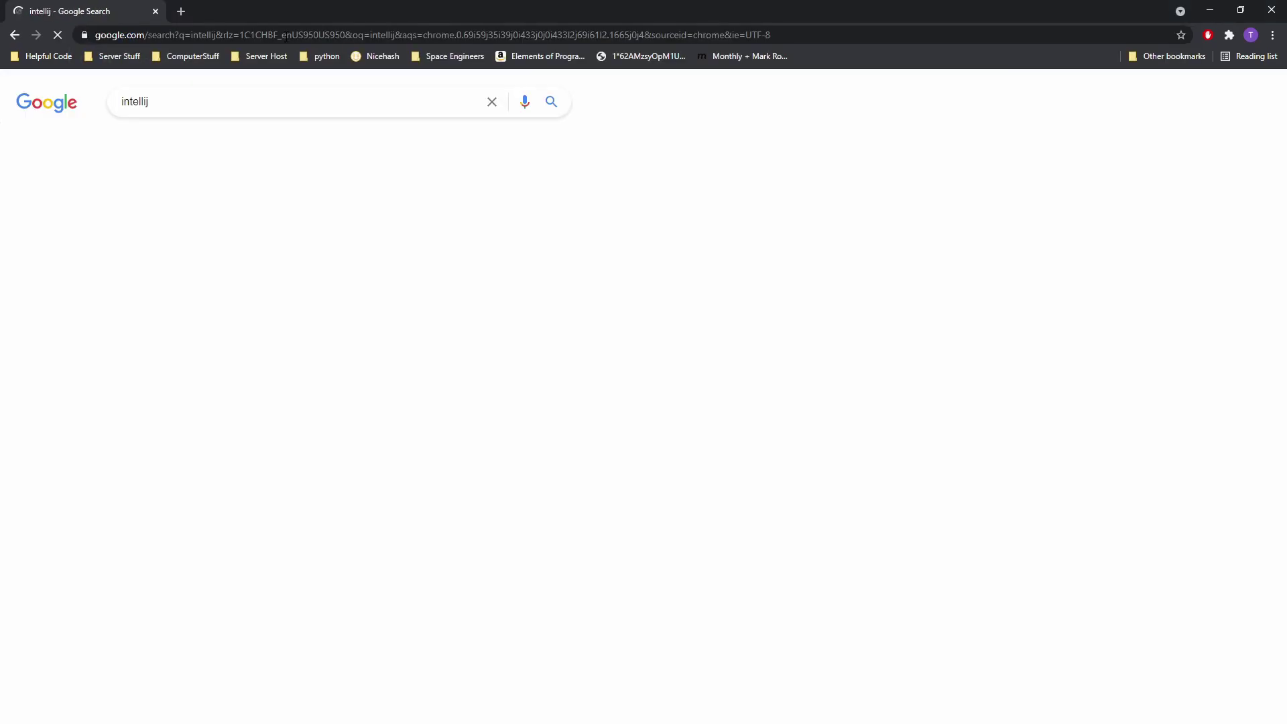
pyautogui.click(206, 225)
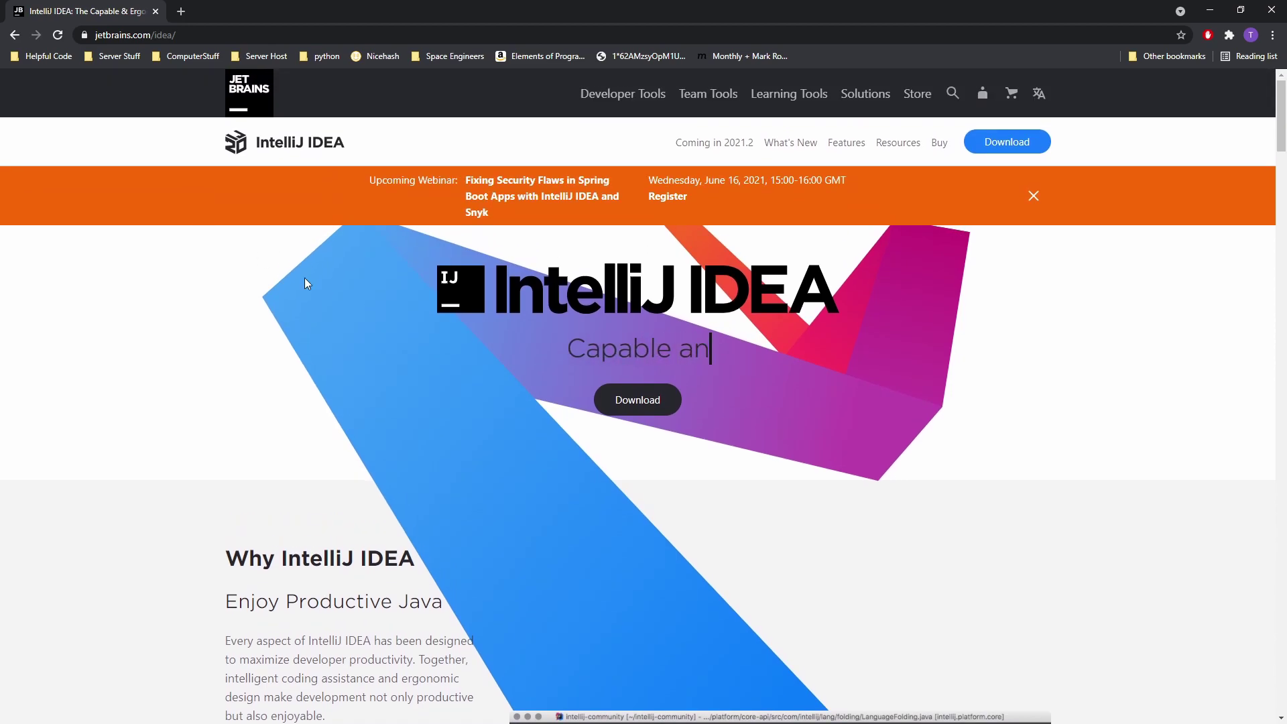
# - Download and keep ideaIC-2021.1.2.exe, then accept the default install location
pyautogui.click(617, 398)
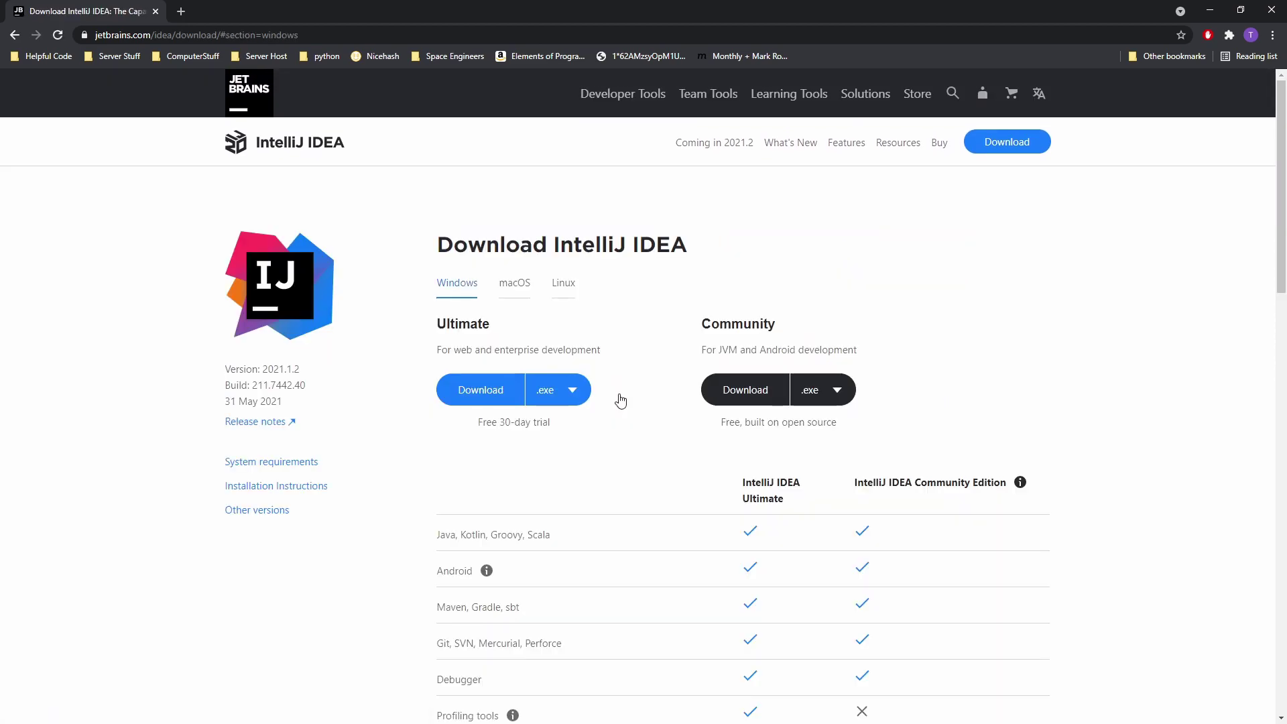
pyautogui.click(745, 390)
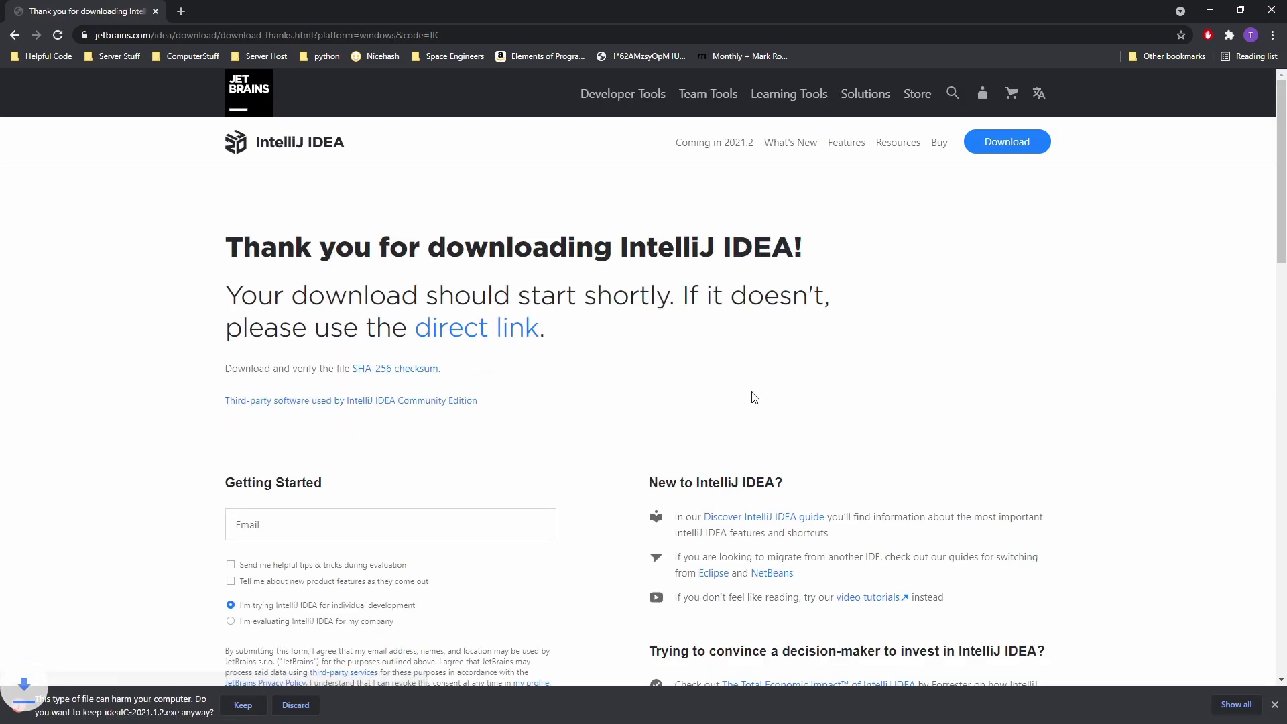
pyautogui.click(242, 705)
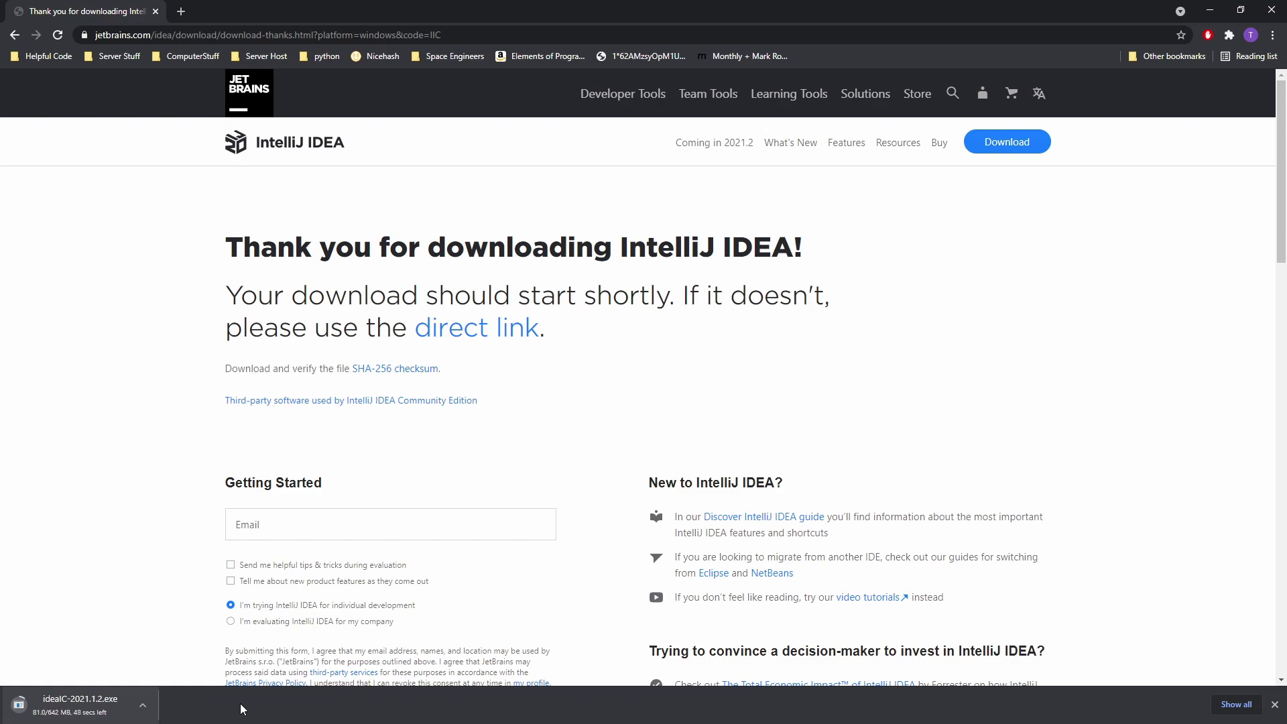
pyautogui.click(758, 435)
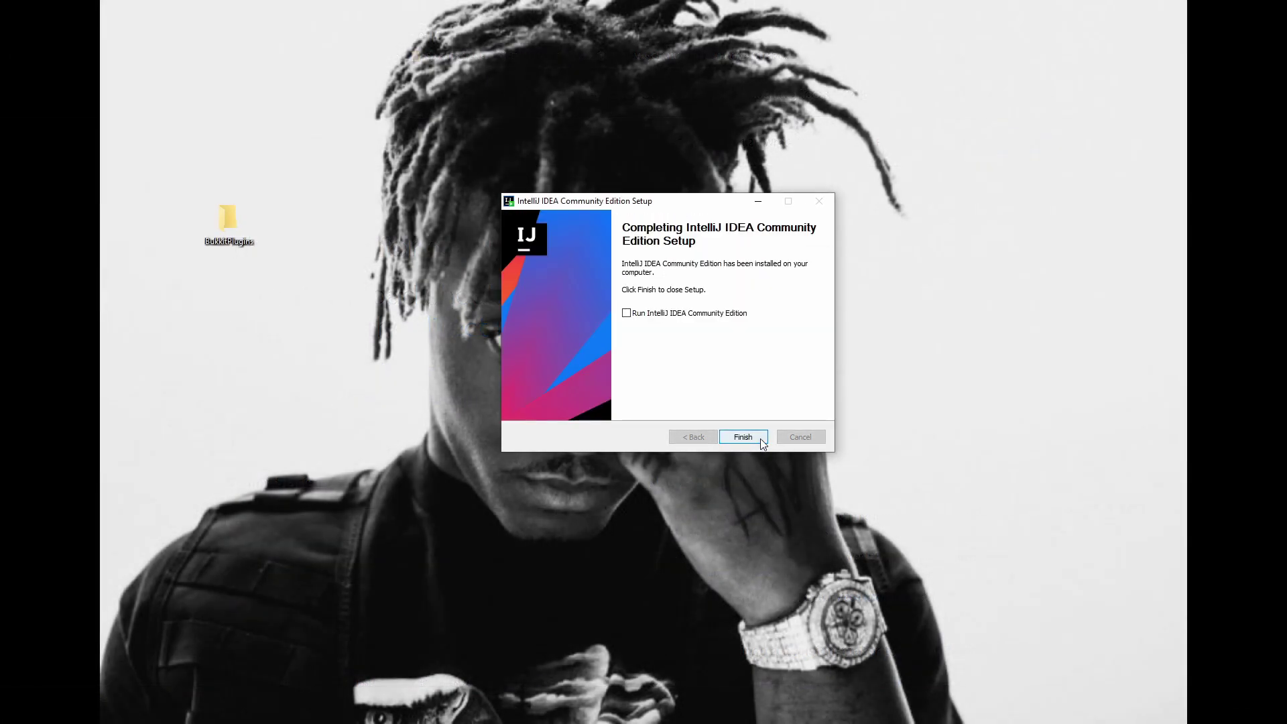
# - Complete the IntelliJ IDEA Community Edition 2021.1.2 installation and exit the setup wizard
pyautogui.click(743, 437)
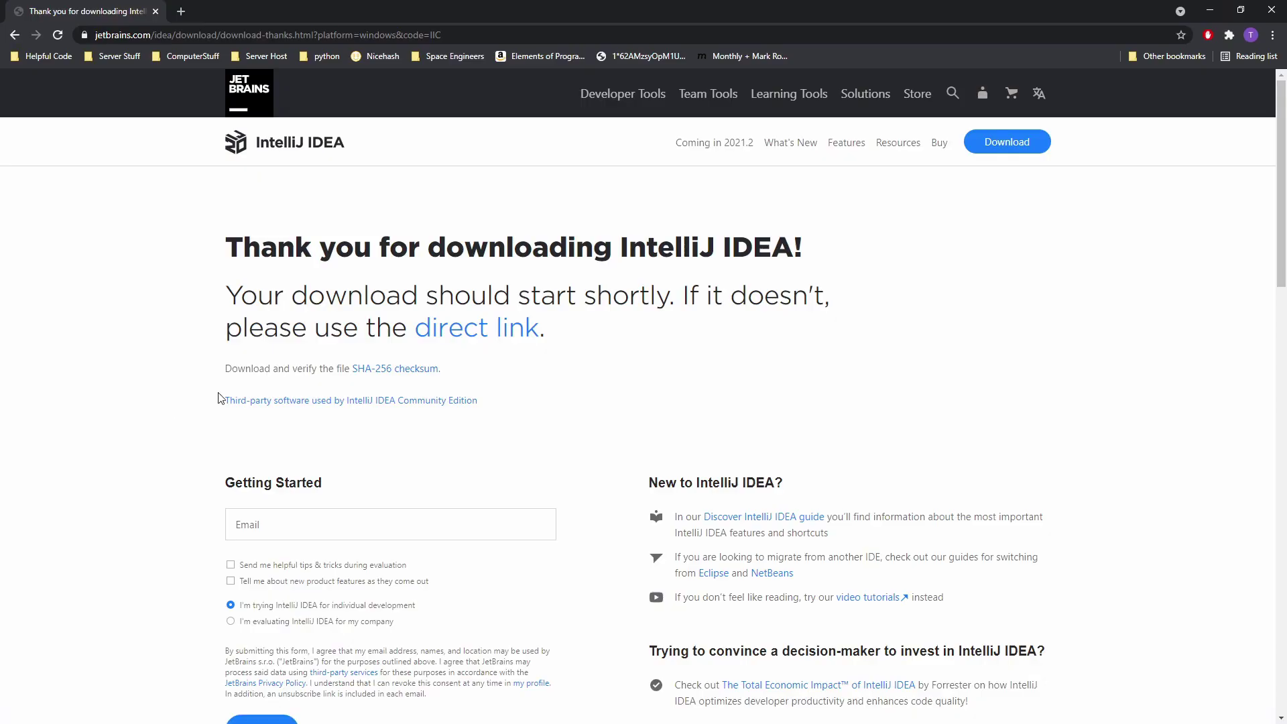
# - Search for 'spigot buildtools' and open the SpigotMC BuildTools wiki page
pyautogui.click(317, 39)
pyautogui.write('sp')
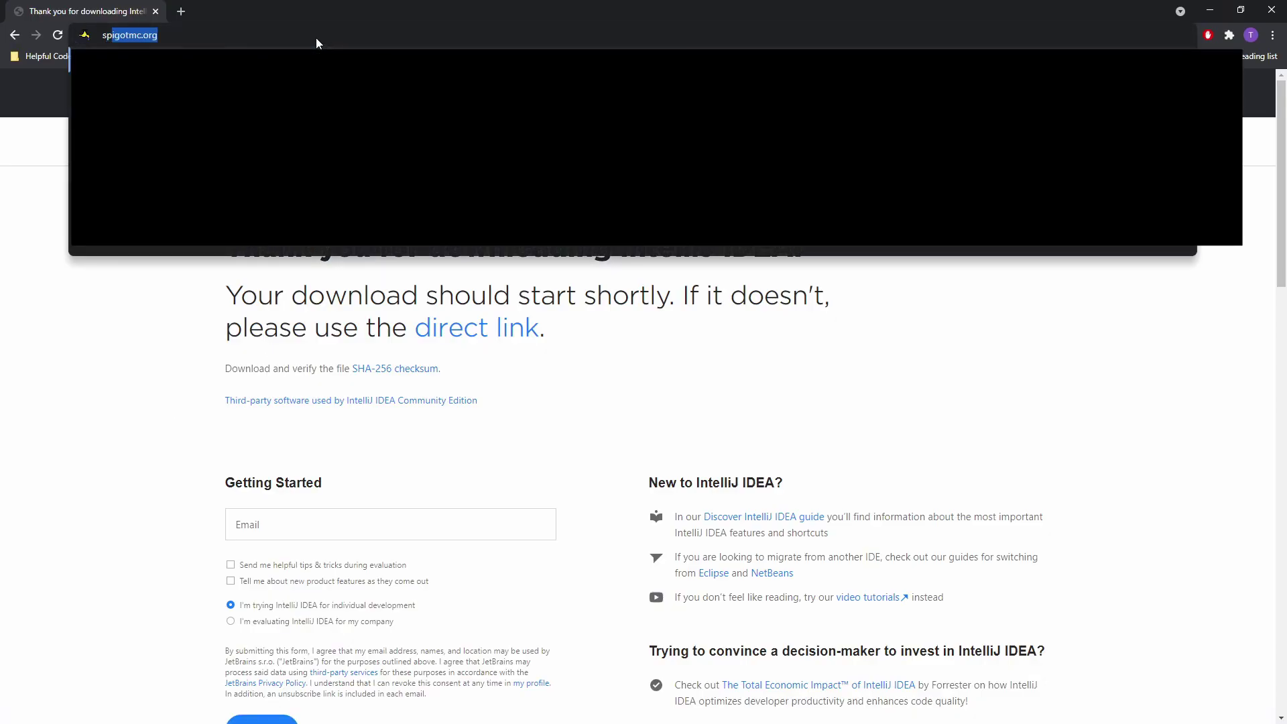
pyautogui.write('igot buildtools')
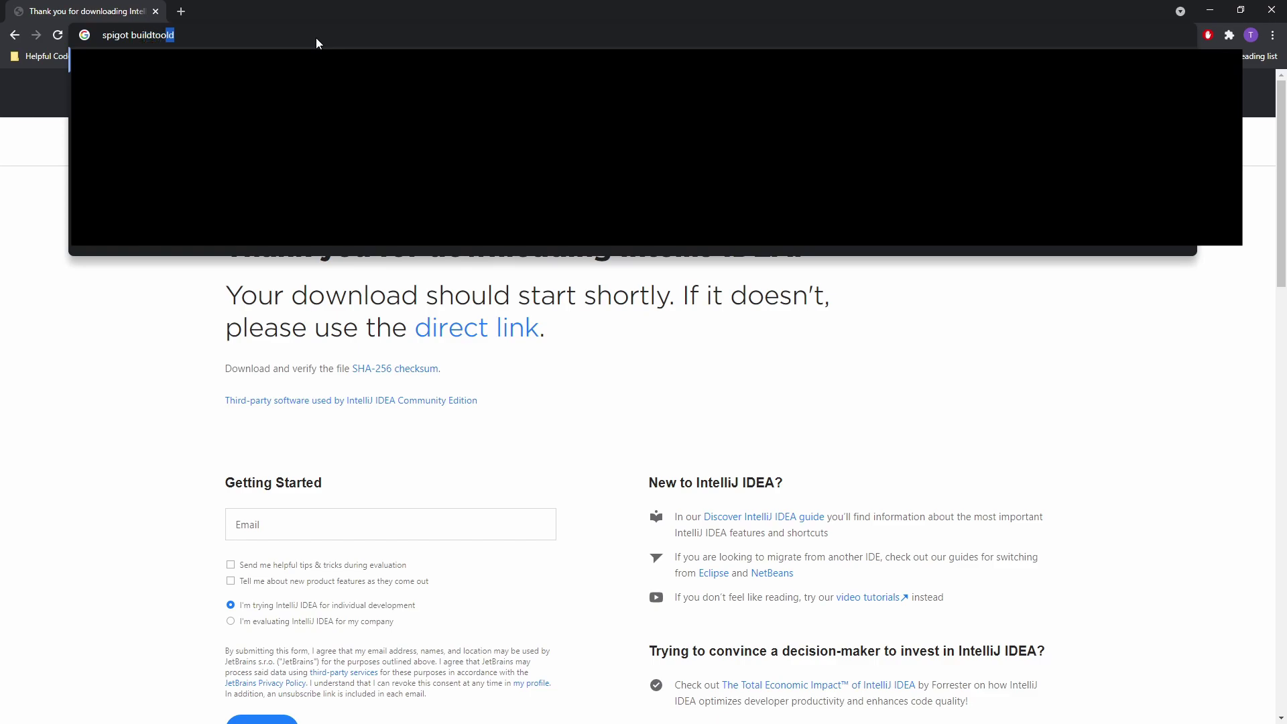
pyautogui.press('Return')
pyautogui.click(300, 217)
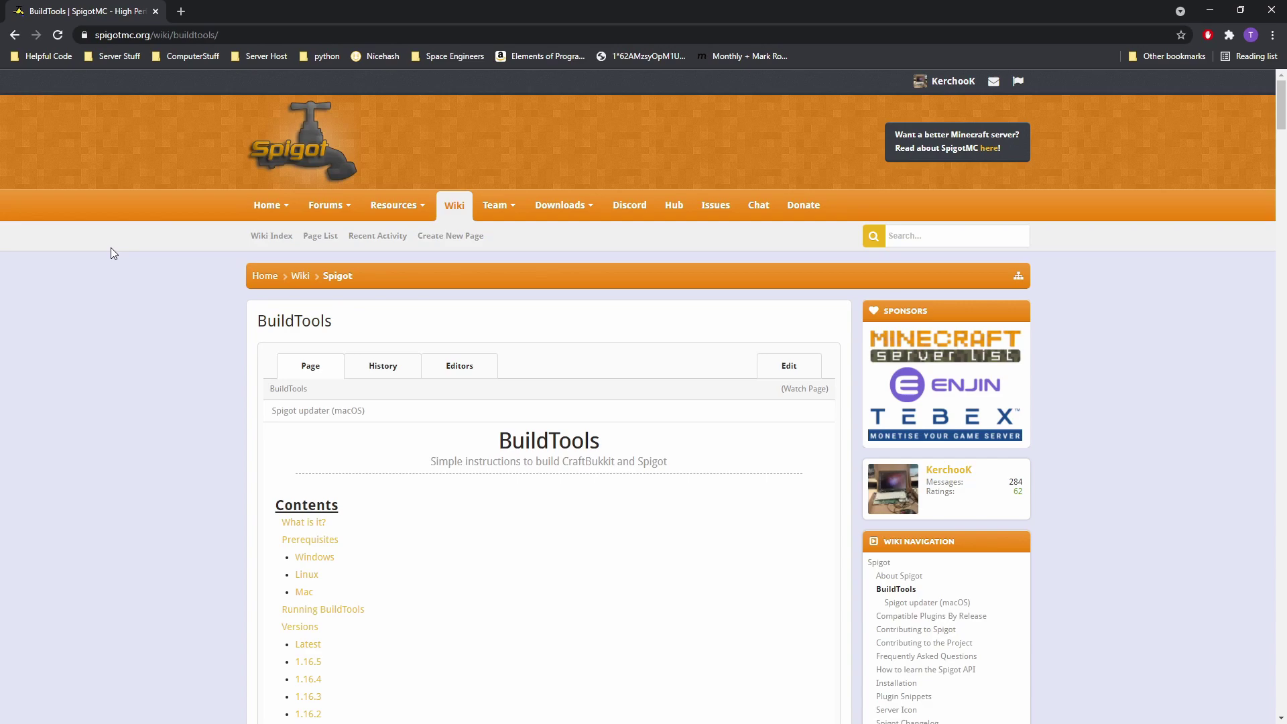
pyautogui.scroll(-7, 111, 248)
pyautogui.scroll(-9, 110, 251)
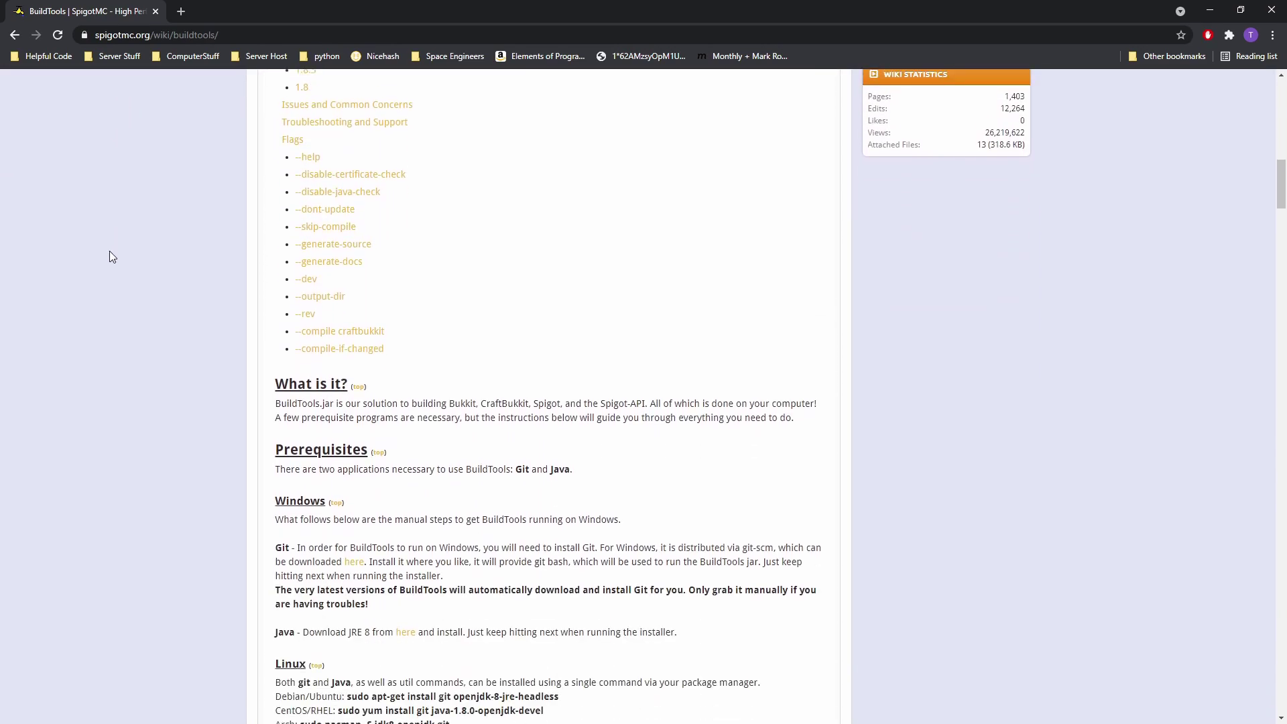
# - In a new tab, search Google for 'git' and open the git-scm.com Downloads page
pyautogui.click(181, 12)
pyautogui.write('git')
pyautogui.press('Delete')
pyautogui.press('Return')
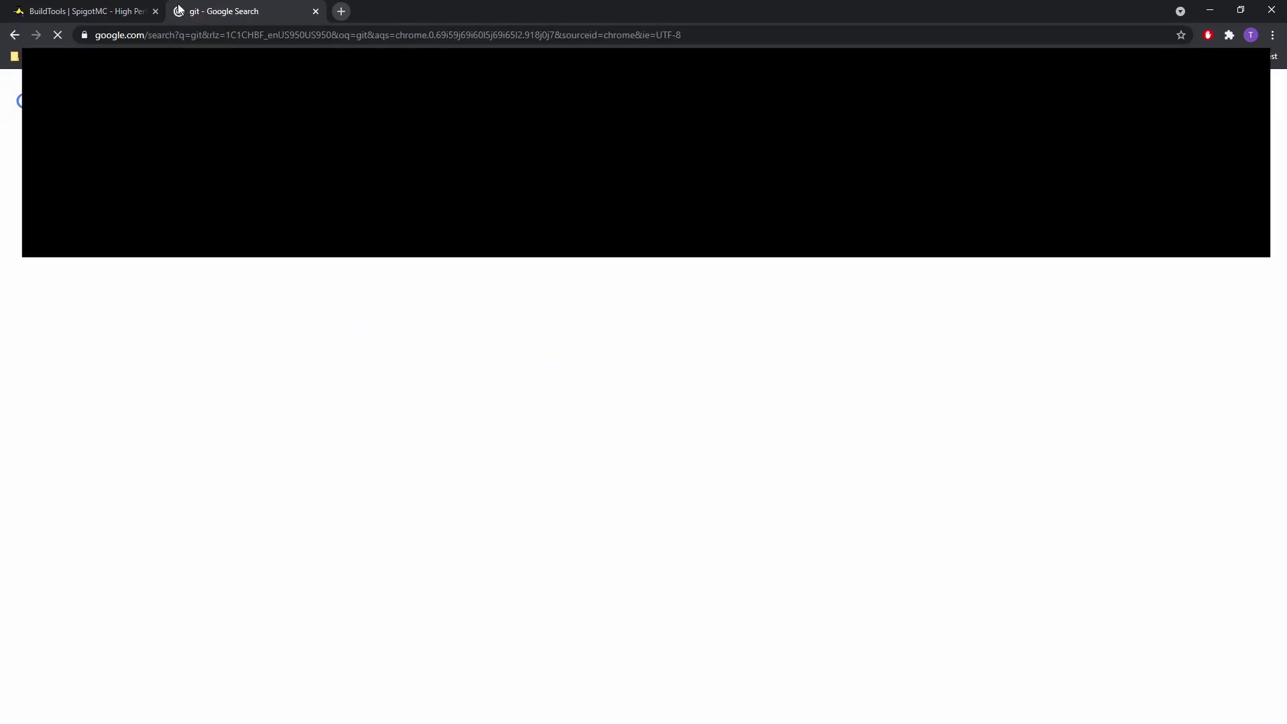
pyautogui.click(129, 217)
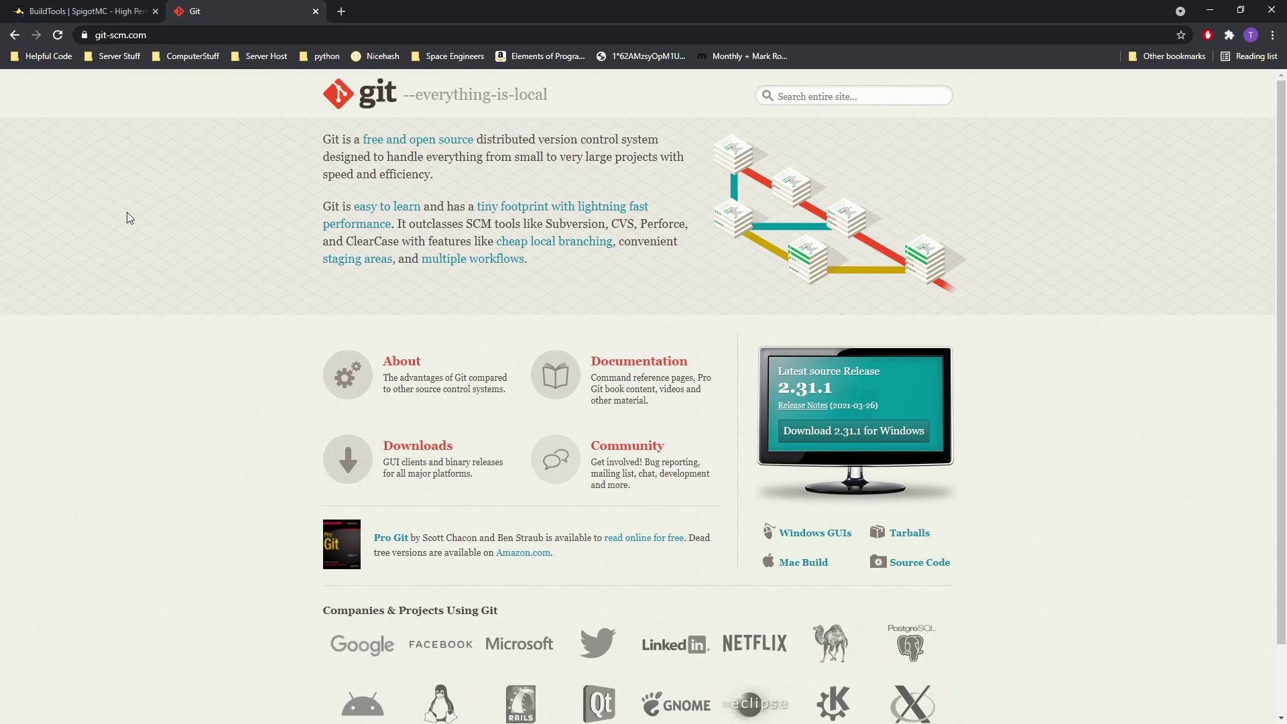
pyautogui.click(420, 445)
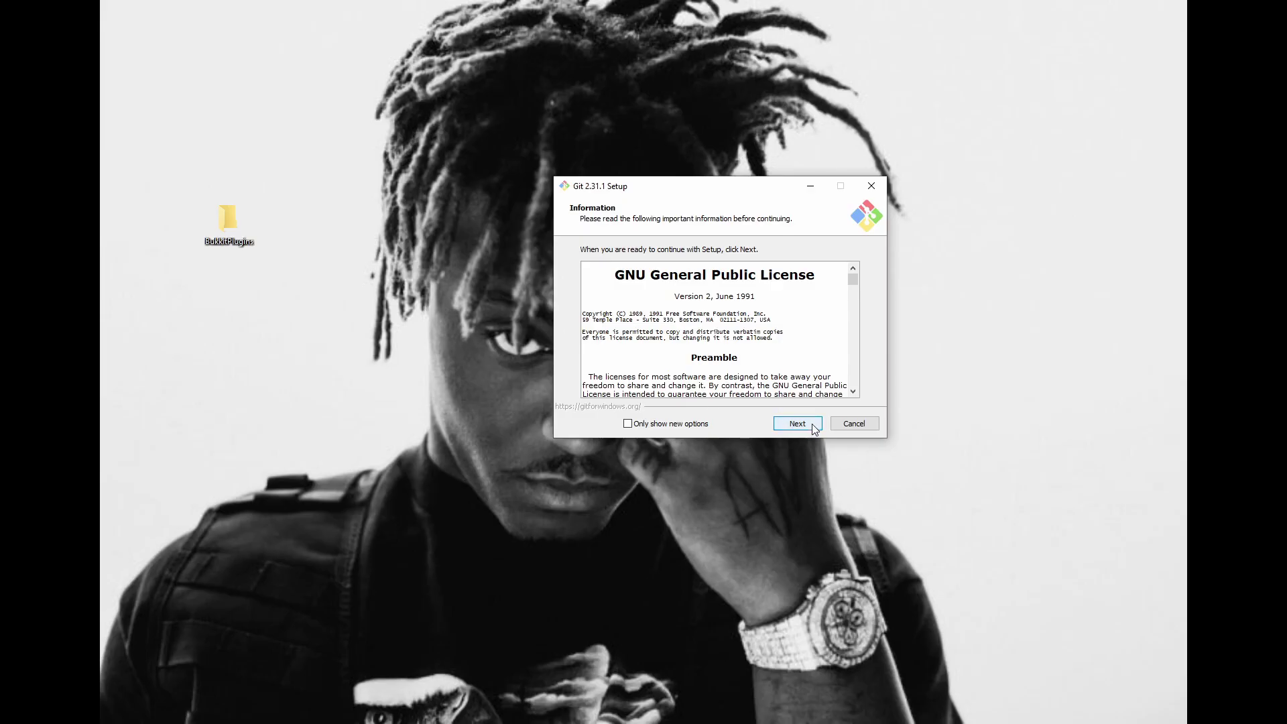
# - Accept the Git license and deselect Git LFS and the .git* and .sh file associations
pyautogui.click(812, 426)
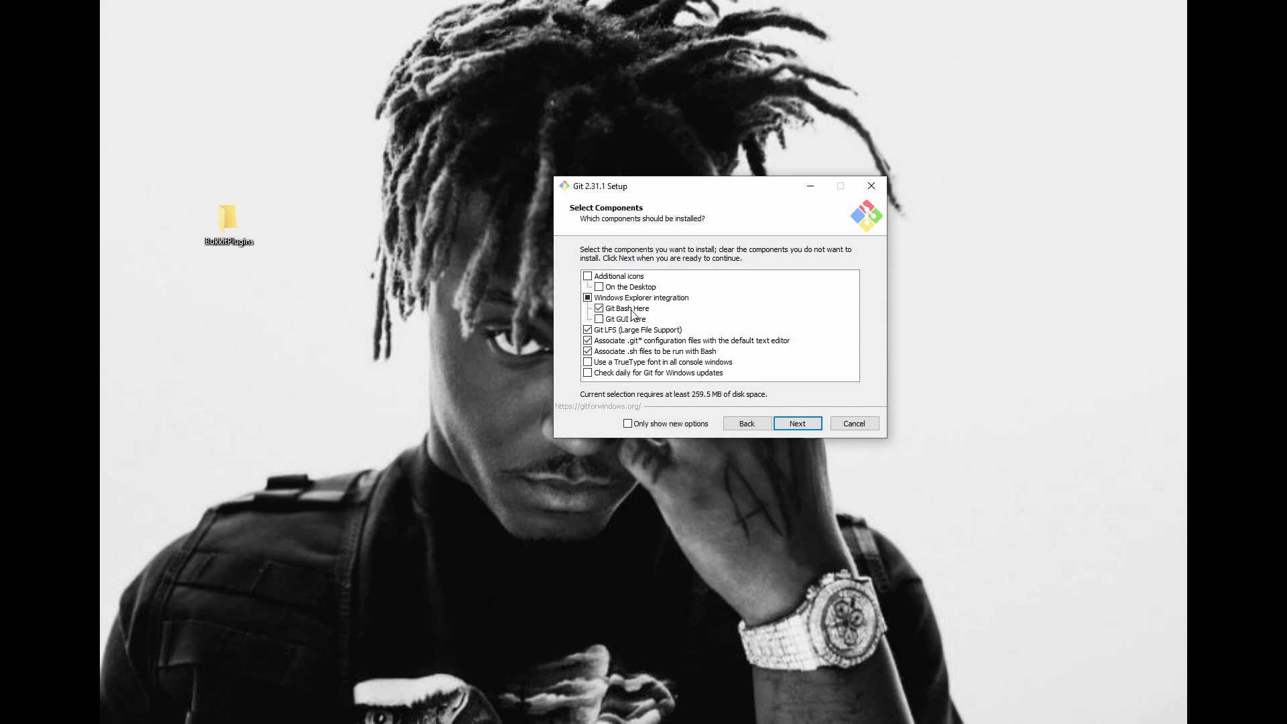
pyautogui.click(587, 330)
pyautogui.click(587, 340)
pyautogui.click(587, 351)
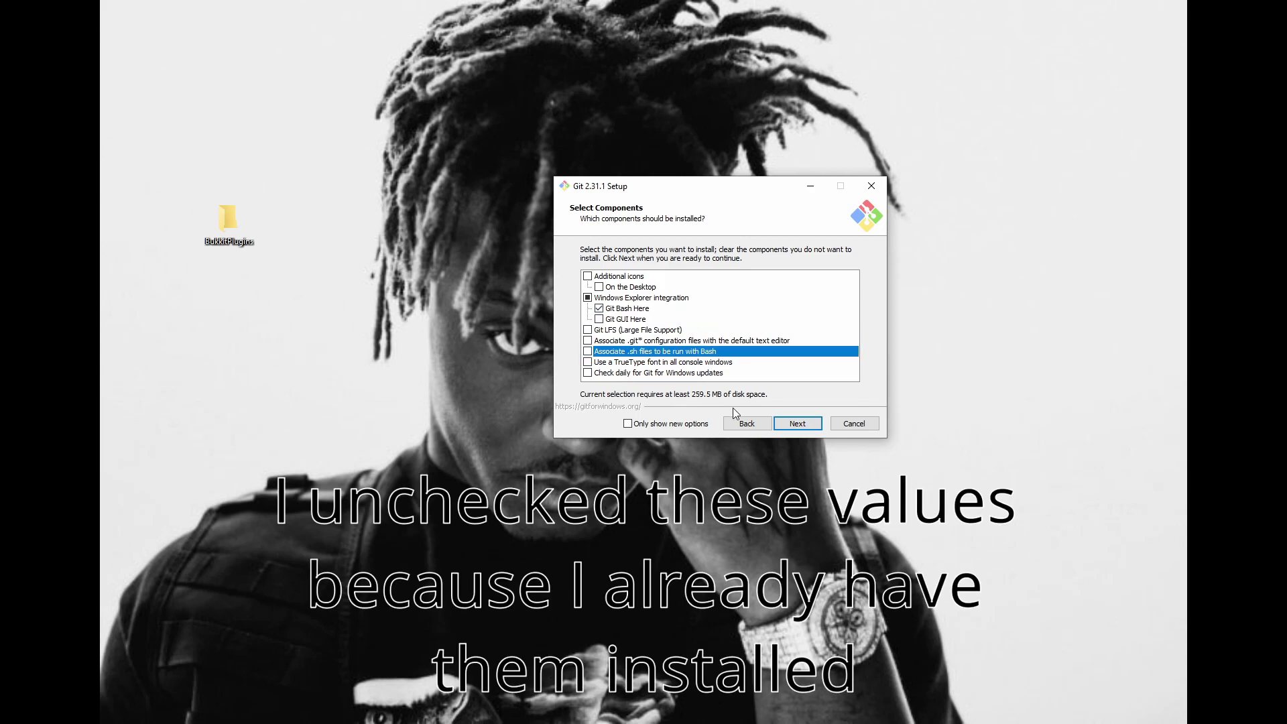
pyautogui.click(794, 426)
# - Keep the remaining Git defaults, install Git 2.31.1, and download BuildTools.jar from the wiki
pyautogui.click(794, 428)
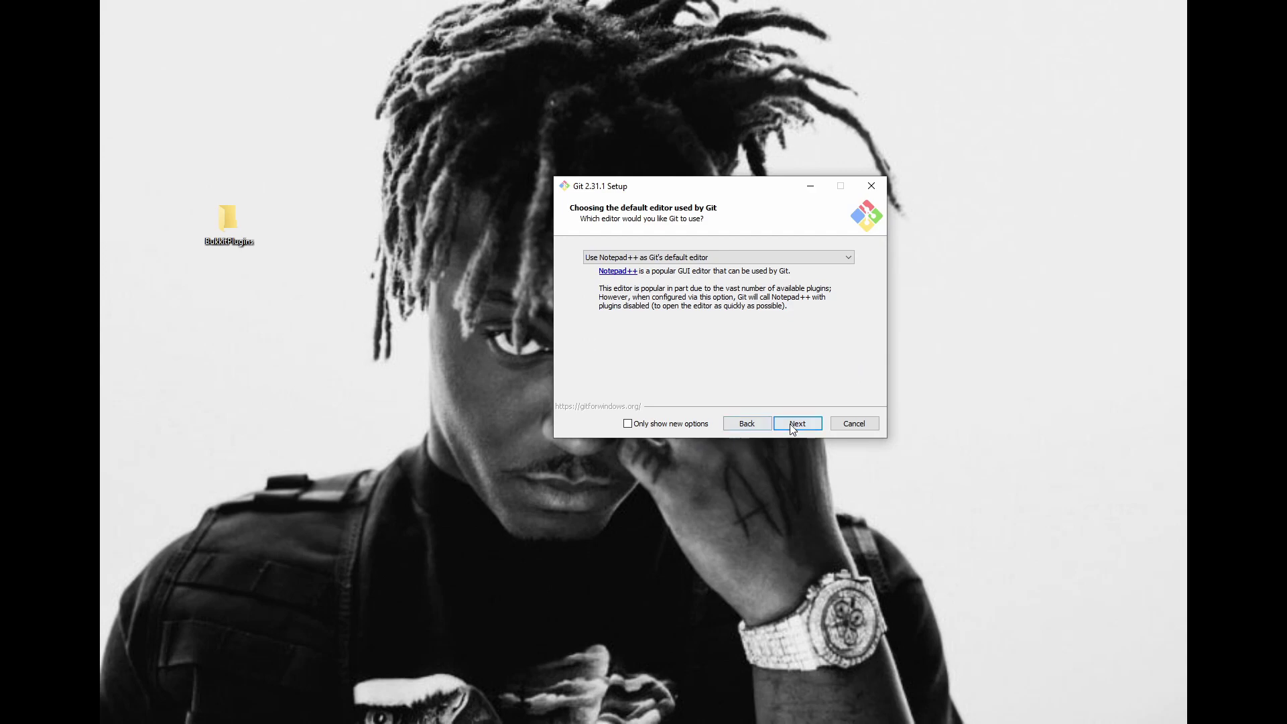
pyautogui.click(794, 428)
pyautogui.click(794, 427)
pyautogui.click(794, 427)
pyautogui.click(794, 428)
pyautogui.click(794, 427)
pyautogui.click(794, 427)
pyautogui.click(794, 428)
pyautogui.click(797, 429)
pyautogui.moveTo(730, 189); pyautogui.dragTo(596, 203)
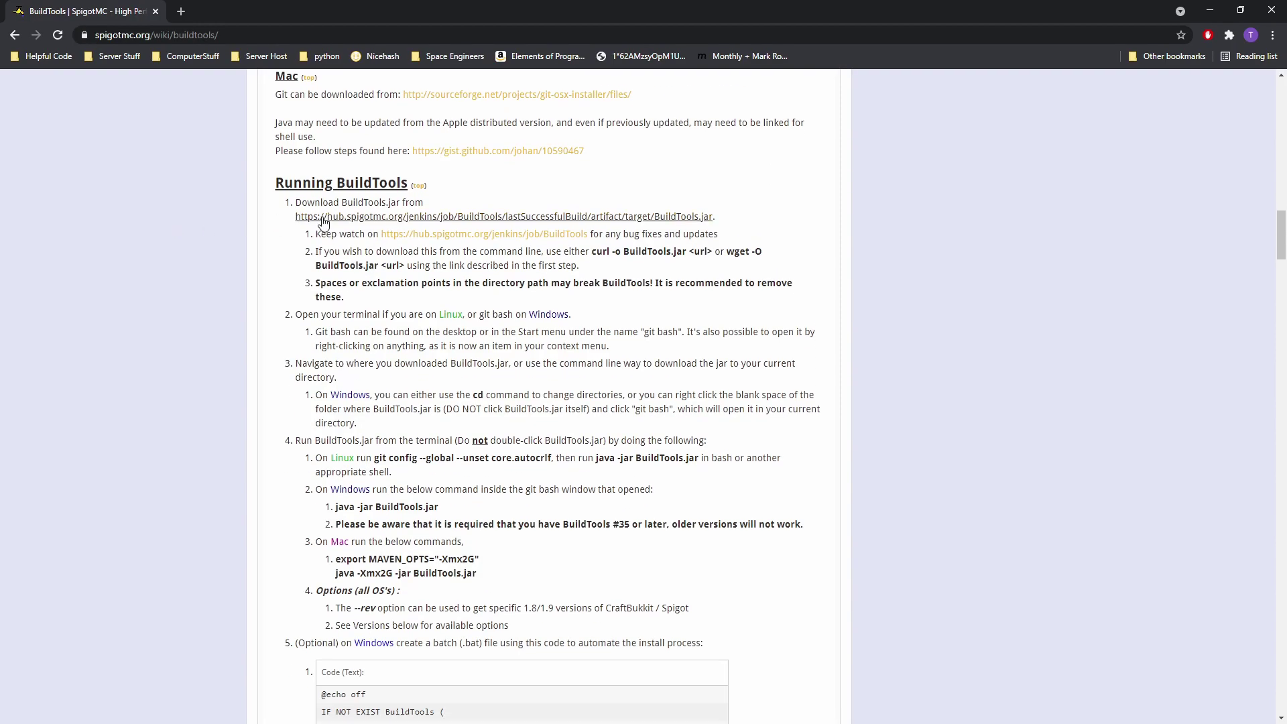
pyautogui.click(337, 222)
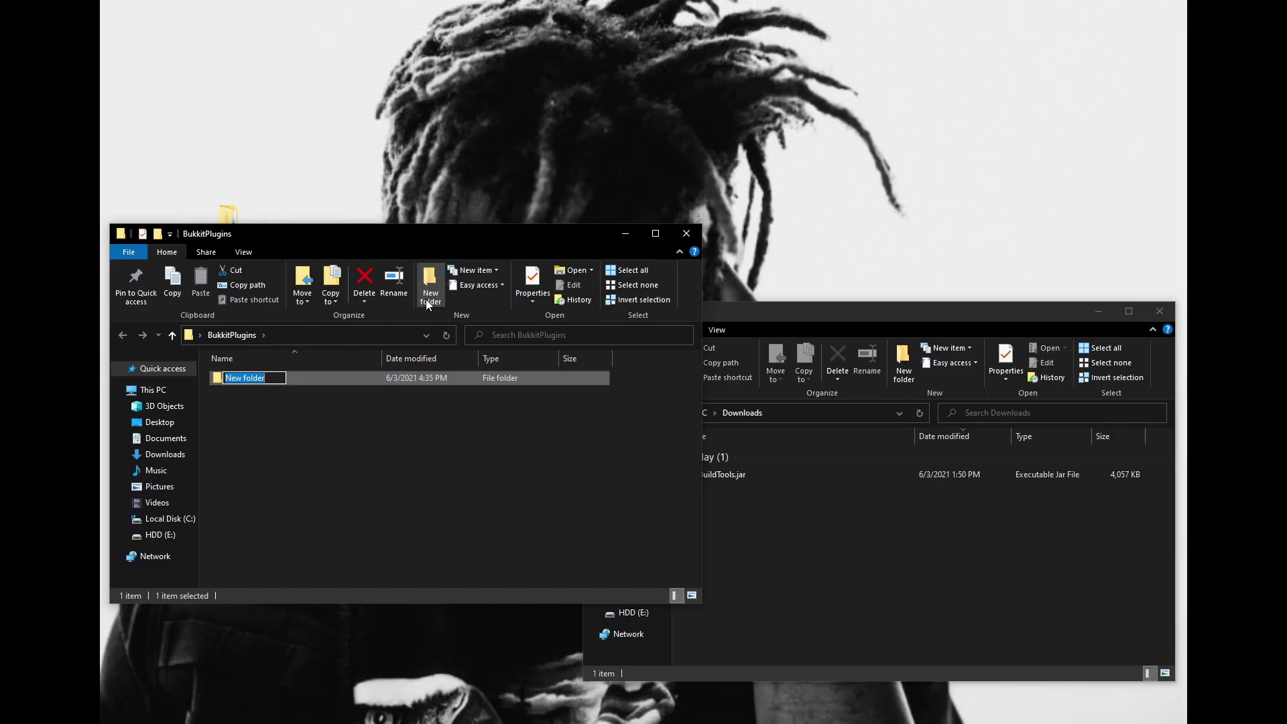
# - Name the new folder 'BuildTools' and move BuildTools.jar into it from Downloads
pyautogui.write('BuildTools')
pyautogui.press('Return')
pyautogui.doubleClick(341, 382)
pyautogui.moveTo(737, 474); pyautogui.dragTo(510, 456)
pyautogui.click(1159, 311)
pyautogui.moveTo(506, 228); pyautogui.dragTo(841, 163)
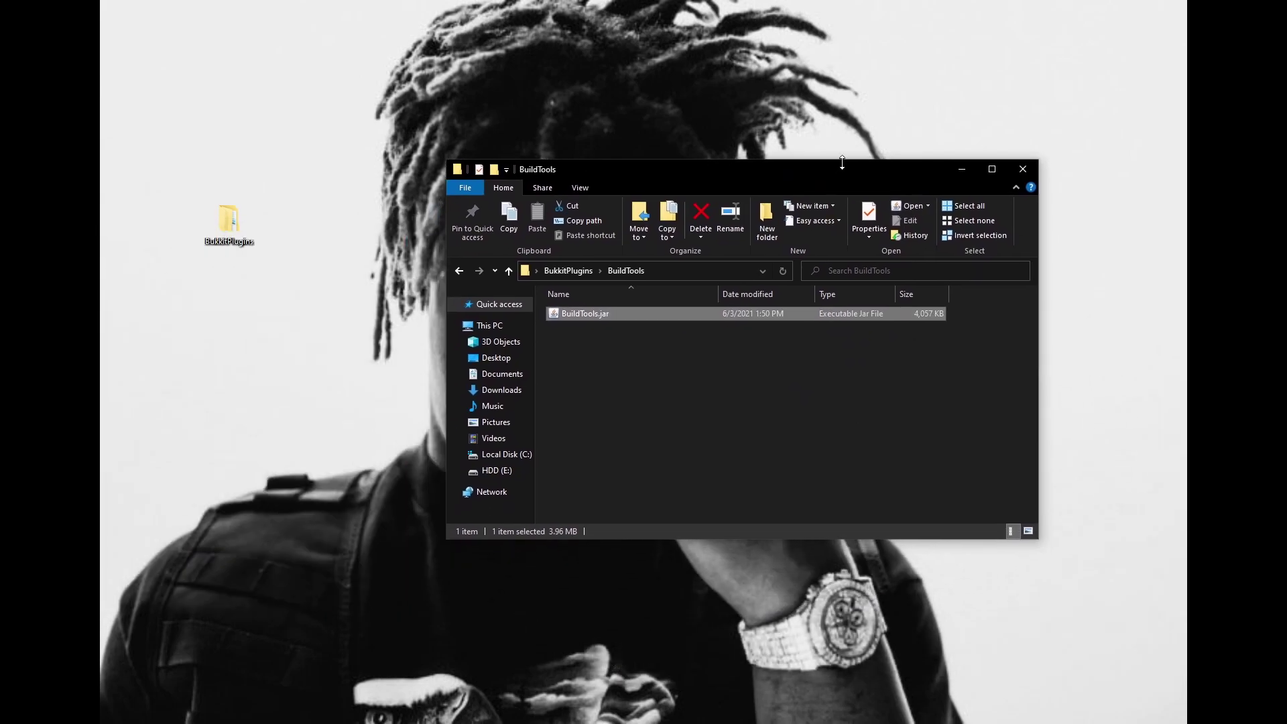
# - Open a Git Bash terminal in the BuildTools folder
pyautogui.rightClick(607, 356)
pyautogui.click(632, 497)
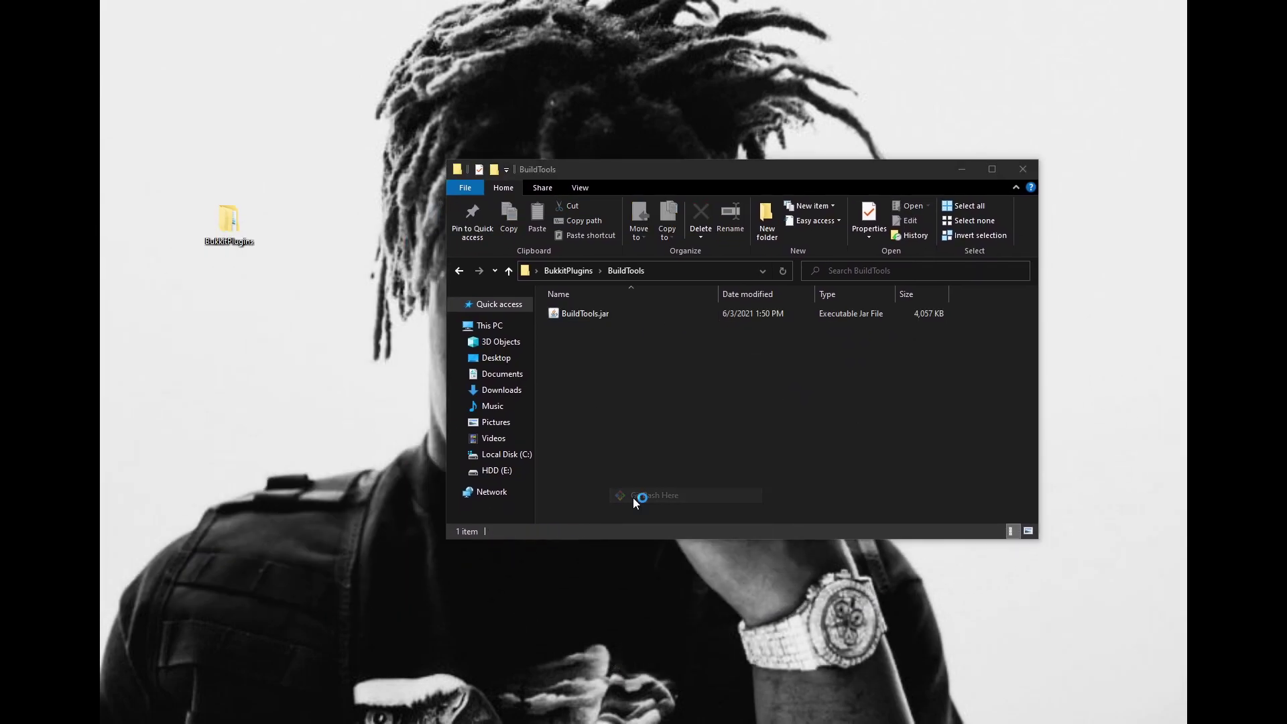
pyautogui.moveTo(81, 359); pyautogui.dragTo(847, 228)
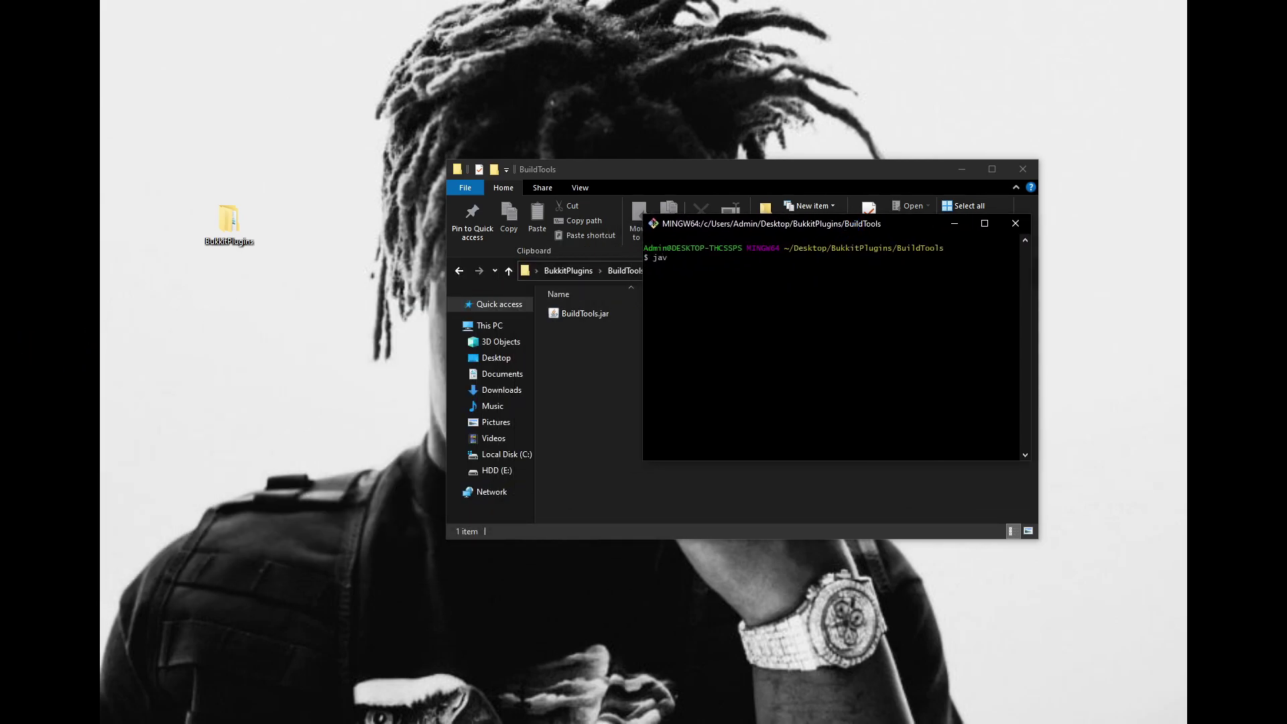
# - Enter 'java -jar BuildTools.jar --compile craftbukkit --rev' in Git Bash, deleting the 1.8.8 version
pyautogui.write('java -ja')
pyautogui.write('--compile craftbukkit')
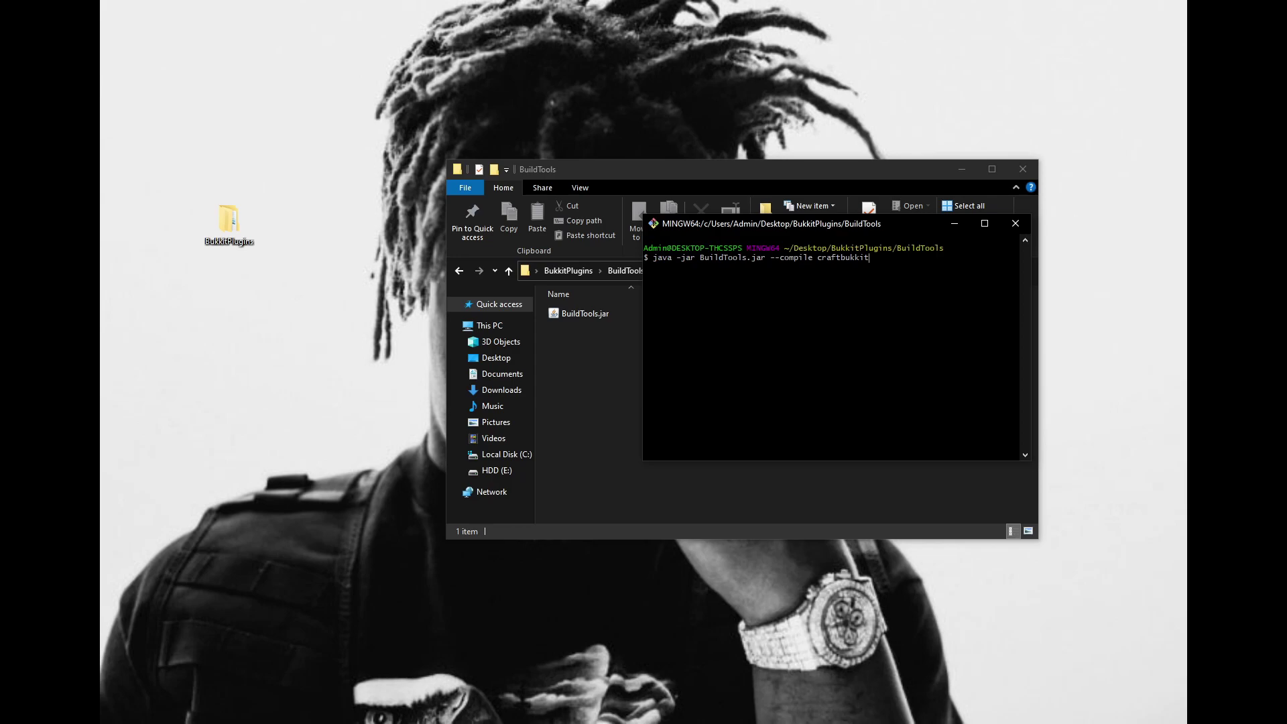
pyautogui.write('rev 1.8.8')
pyautogui.press('BackSpace')
pyautogui.press('BackSpace')
pyautogui.press('BackSpace')
pyautogui.press('BackSpace')
pyautogui.press('BackSpace')
pyautogui.press('BackSpace')
pyautogui.press('BackSpace')
pyautogui.press('BackSpace')
# - Run the BuildTools command in Git Bash and wait for the successful 1.16.5 build
pyautogui.press('Return')
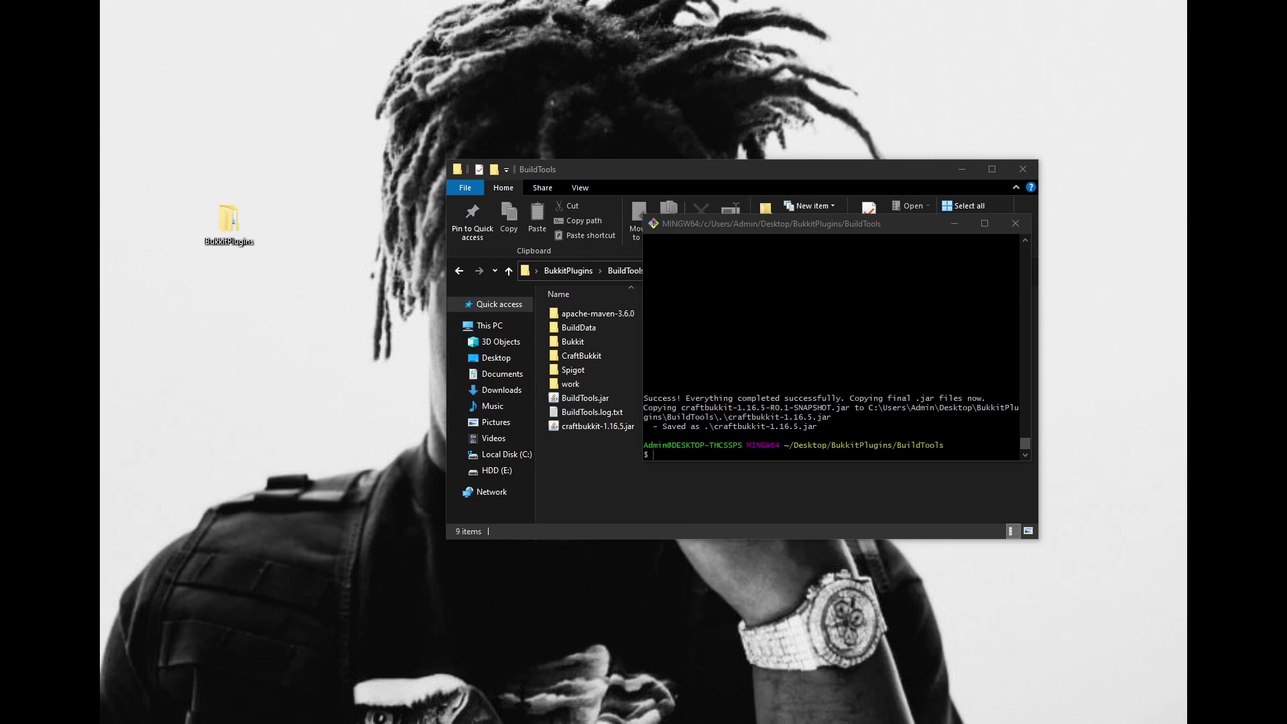
# - Arrange the File Explorer and Git Bash windows to show craftbukkit-1.16.5.jar beside the success message
pyautogui.moveTo(717, 170); pyautogui.dragTo(526, 117)
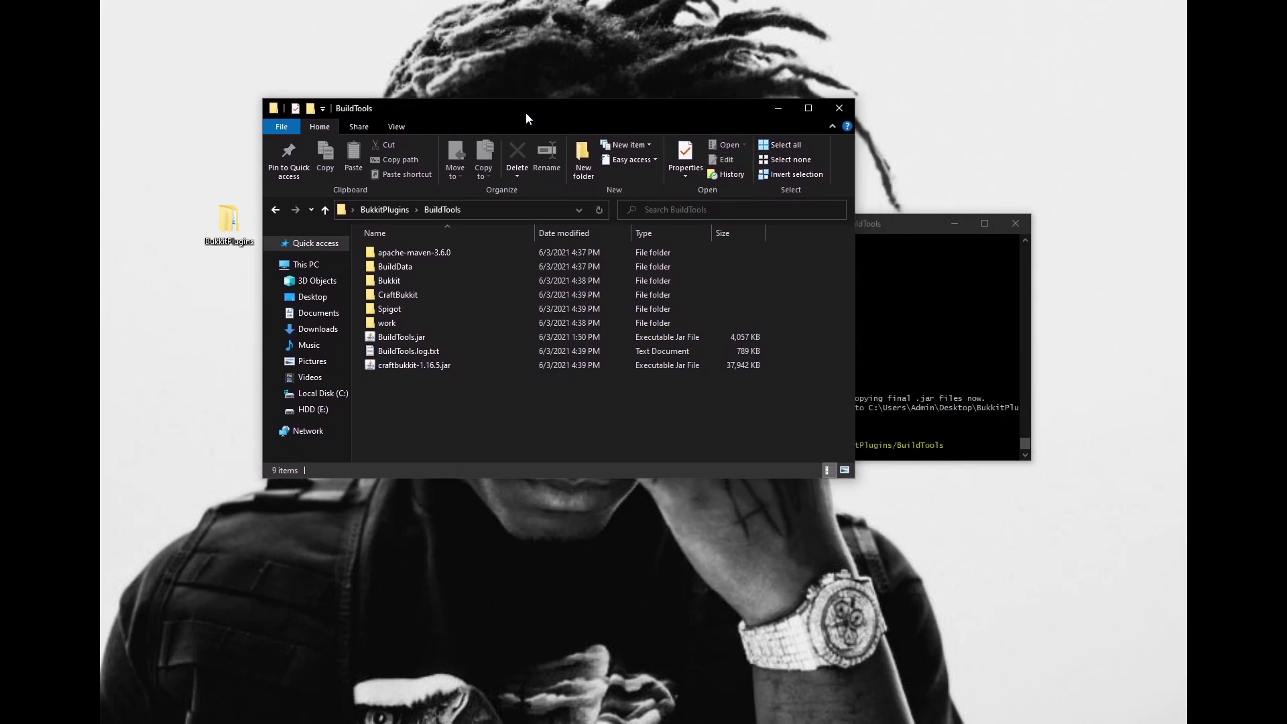
pyautogui.click(445, 365)
pyautogui.click(488, 392)
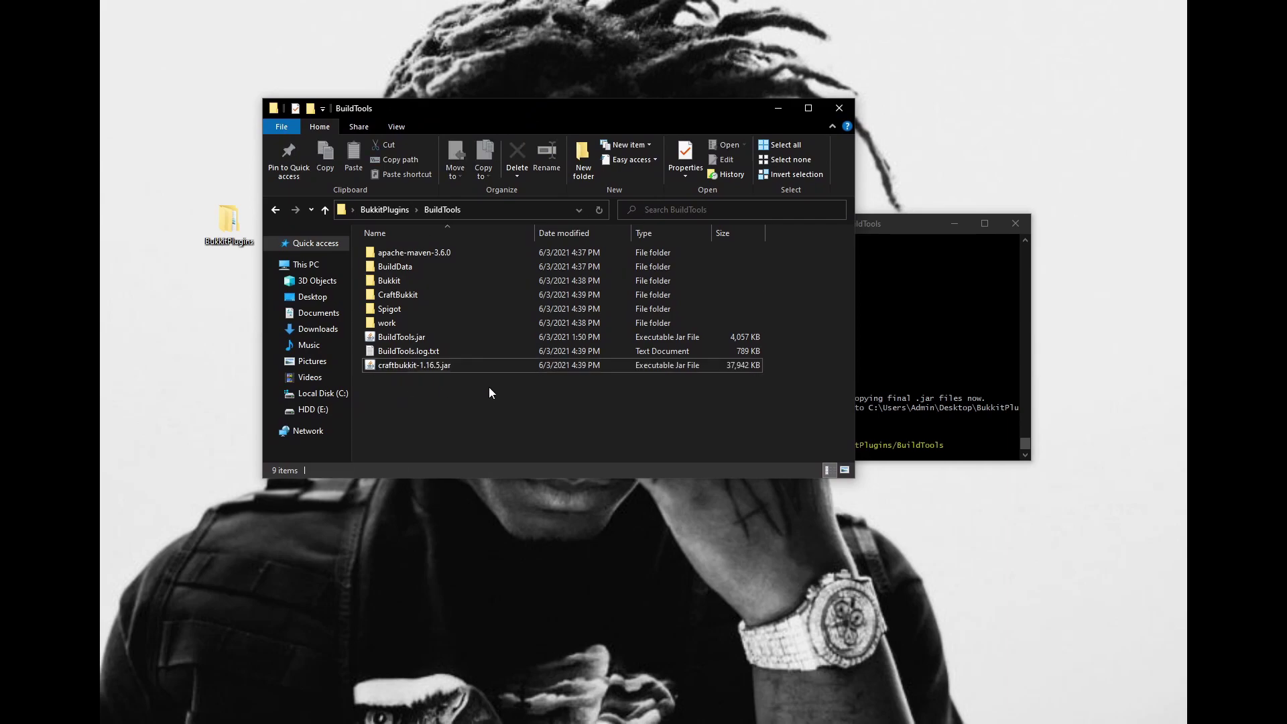
pyautogui.moveTo(906, 233); pyautogui.dragTo(995, 322)
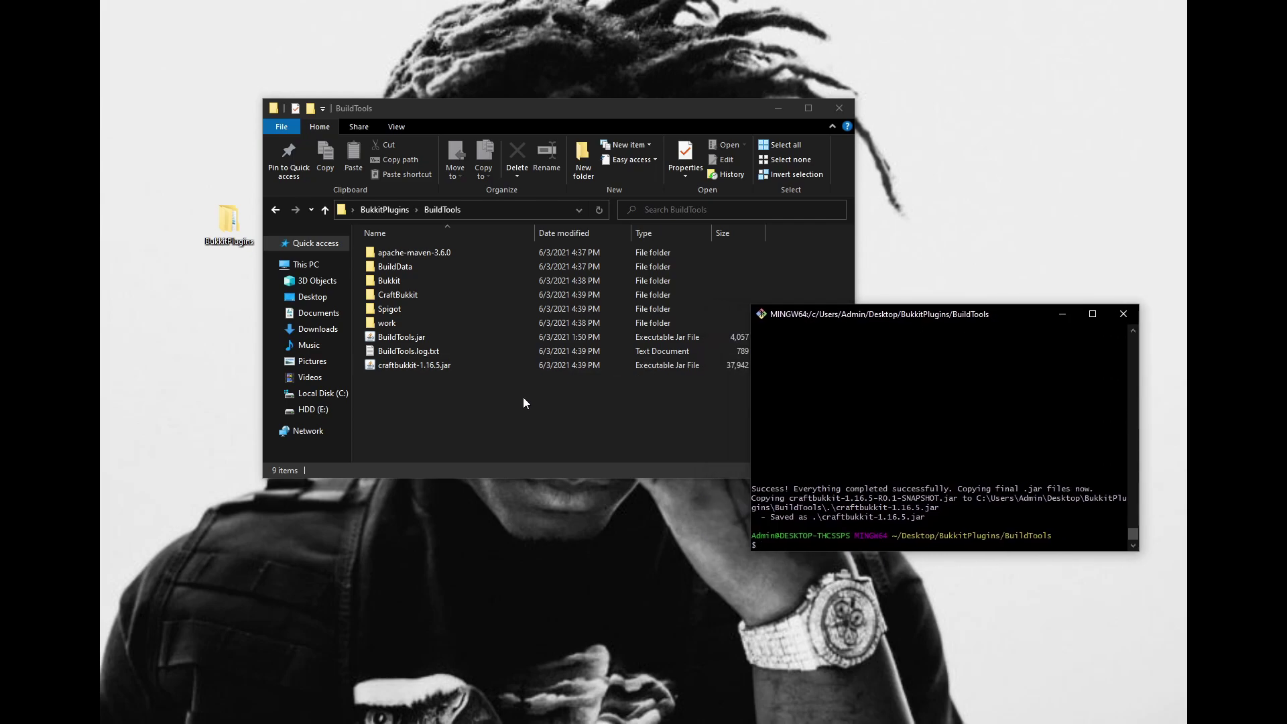